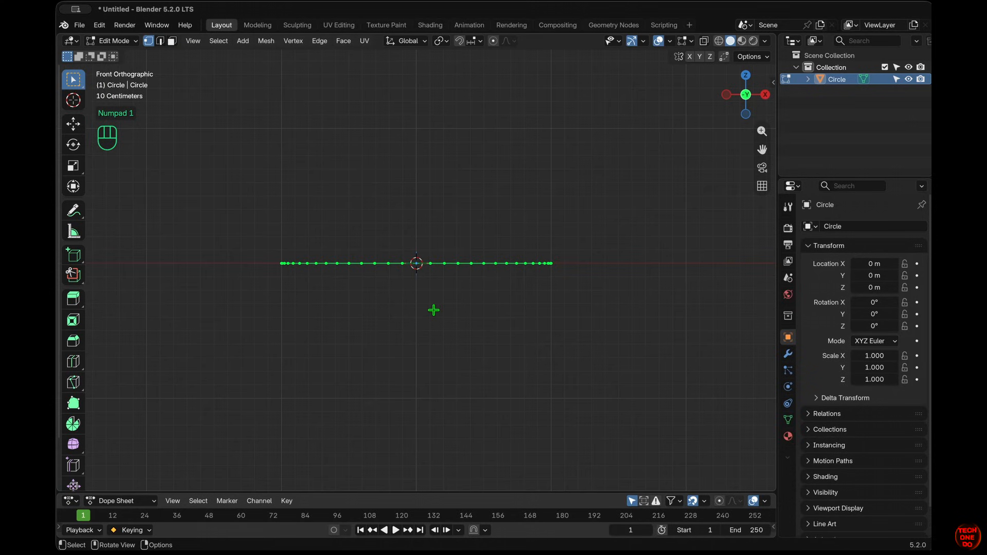
- Extrude the circle's edge 0.5 m upward along the Z axis to form a cylindrical wall
key("e")
key("z")
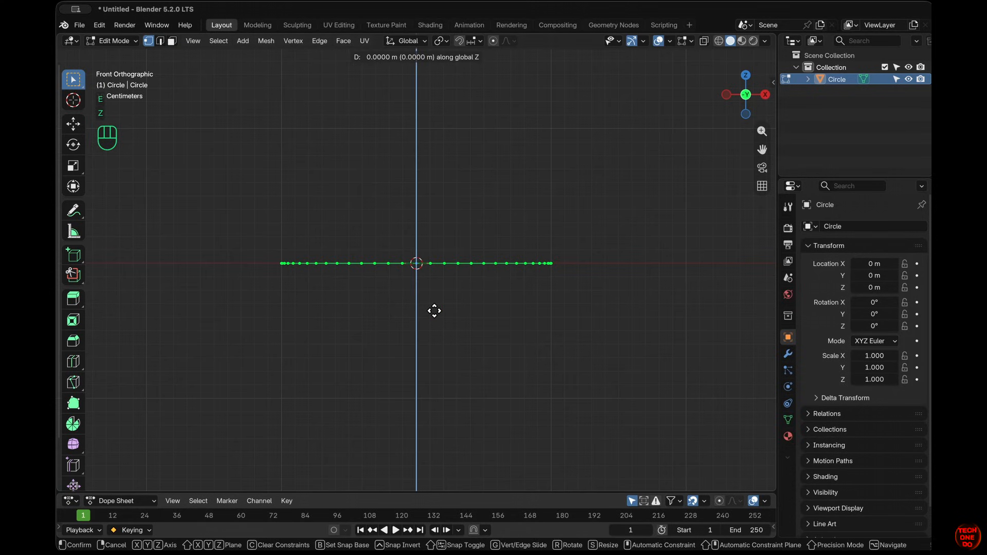
key("KP_Decimal")
key("KP_5")
key("KP_Enter")
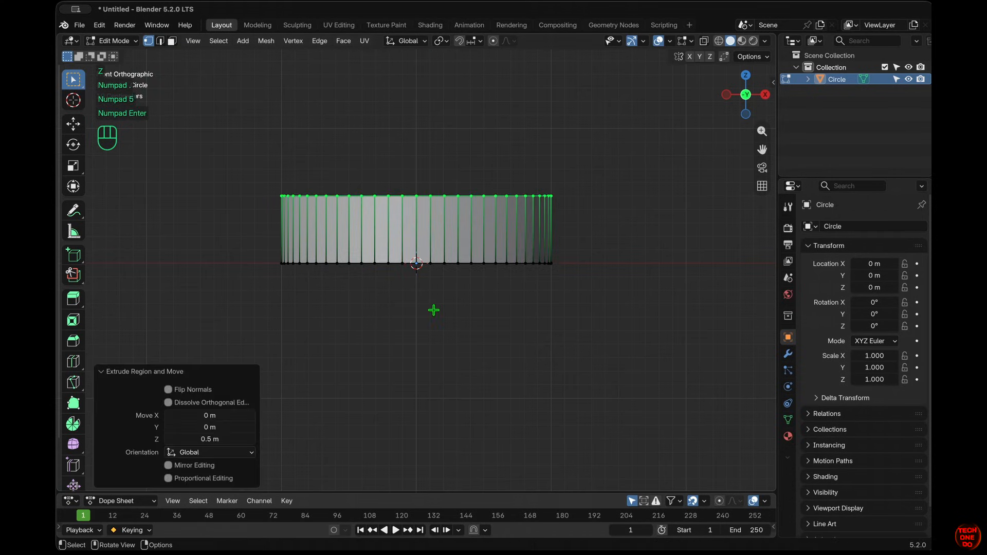
- Add one loop cut around the cylindrical wall and slide it slightly below mid-height, at a factor of about 0.13
middle_click_drag(441, 230, 454, 227)
key("super+r")
left_click(455, 226)
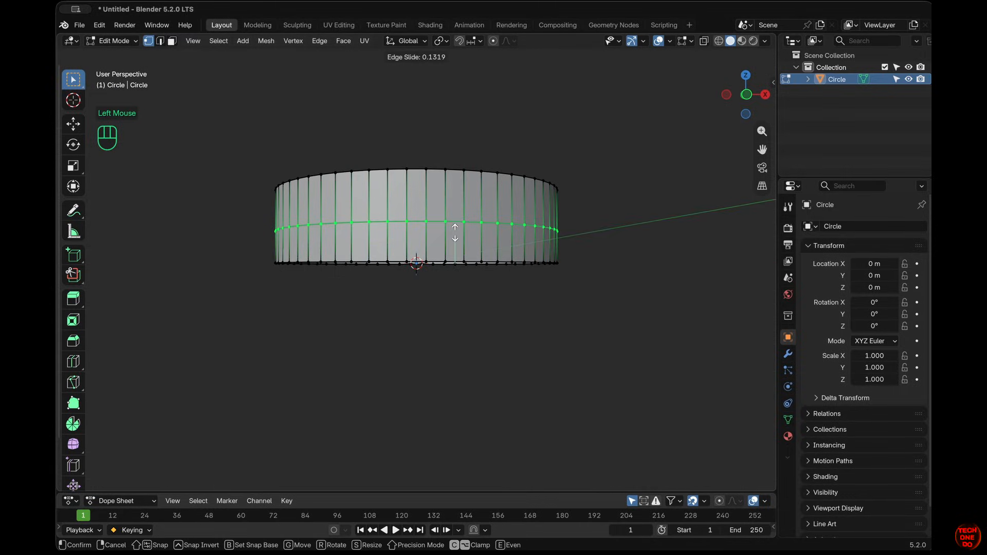
left_click(455, 232)
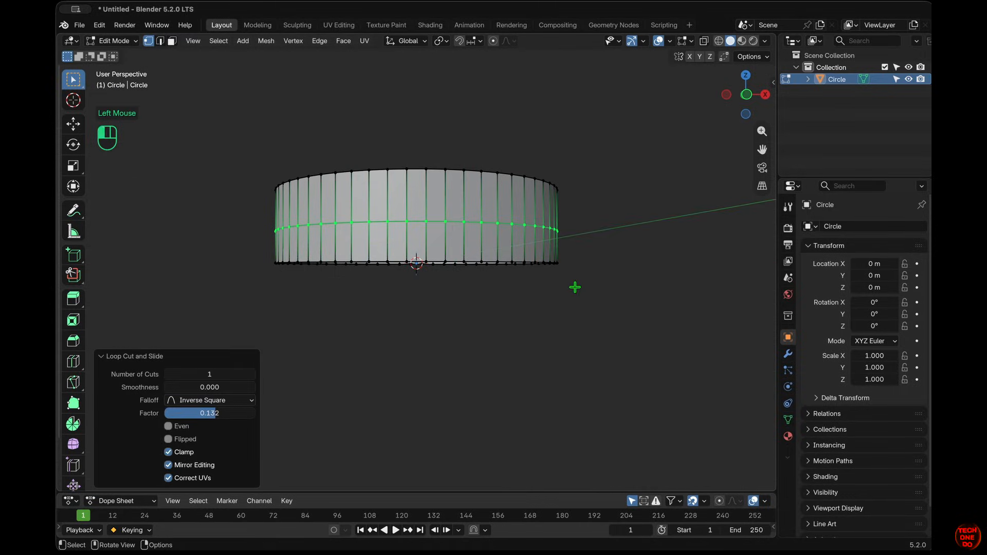
- Close the cylinder's lower opening by filling its bottom edge loop with a face
left_click(575, 287)
left_click(449, 261, "alt")
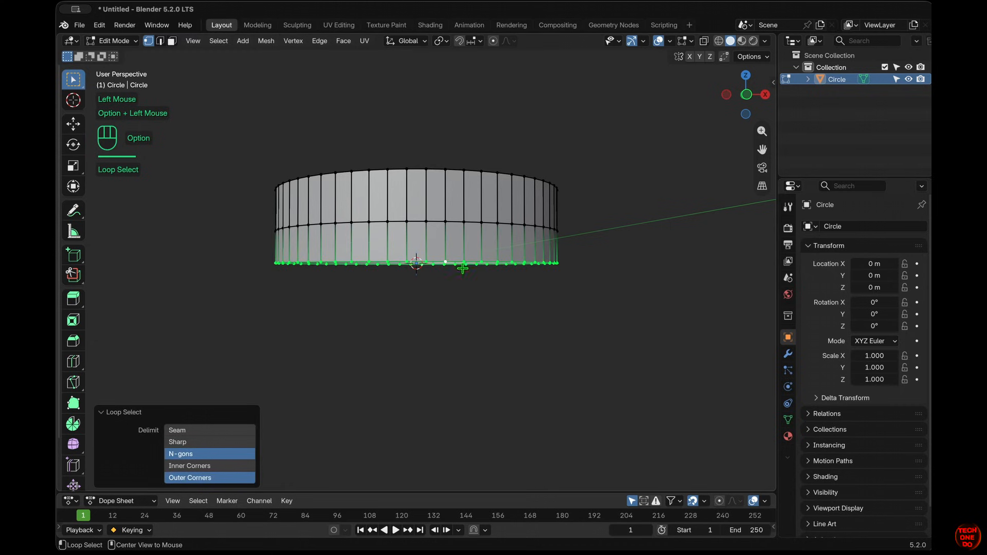
middle_click_drag(450, 262, 605, 355)
key("f")
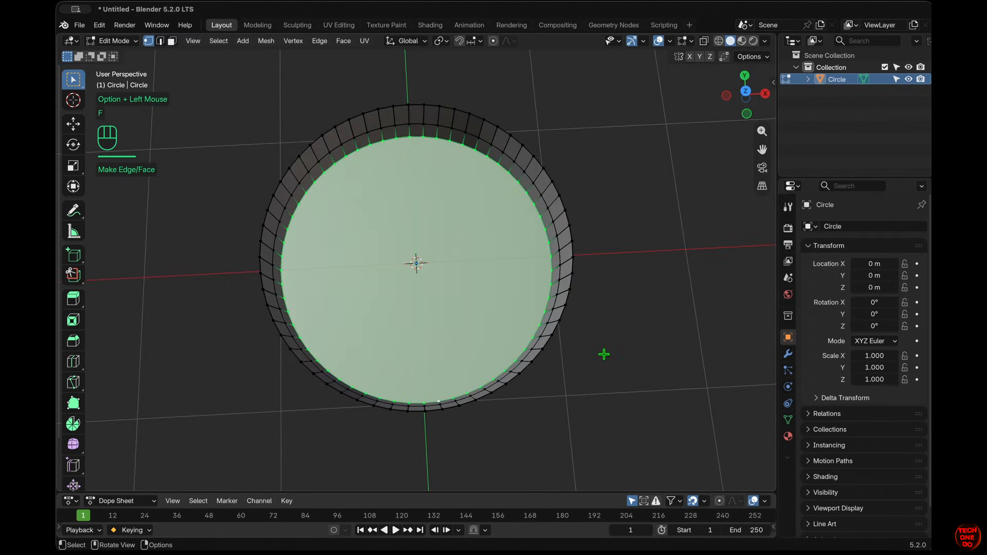
- Inset the bottom face twice, by 0.2 m each time, to make two concentric rings
key("i")
key("KP_Decimal")
key("KP_2")
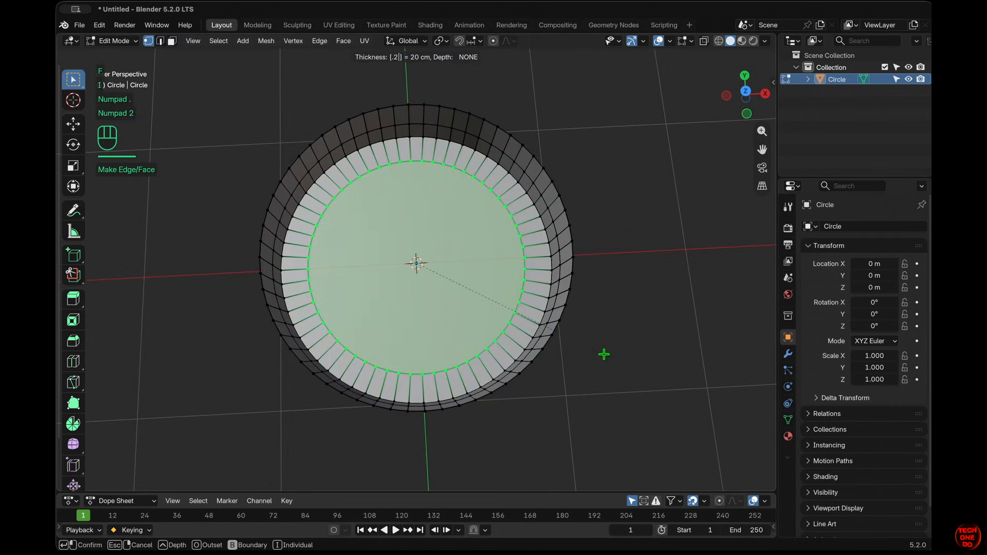
key("KP_Enter")
key("i")
key("KP_Decimal")
key("KP_2")
key("KP_Enter")
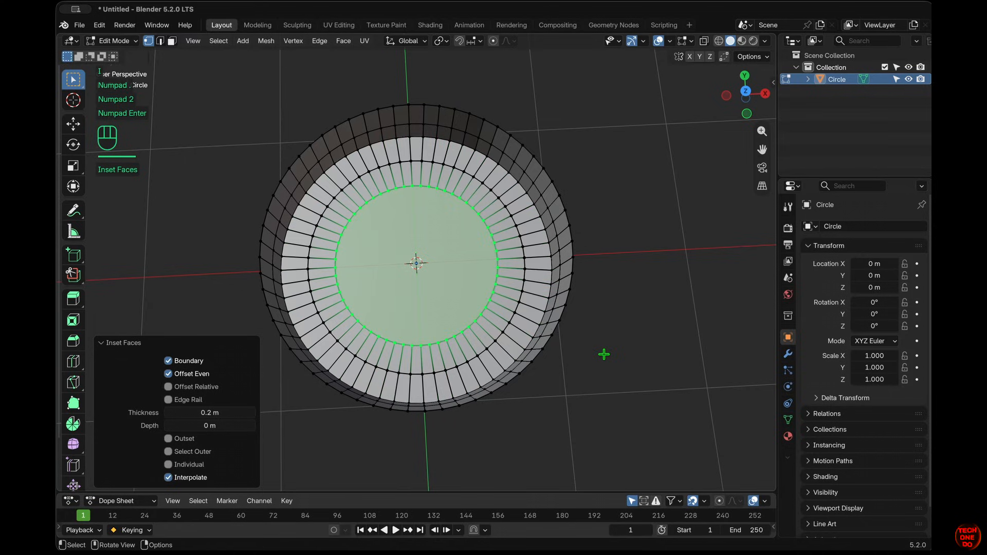
- Grow the selection to the whole bottom disc, duplicate it in place and separate the copy into its own object
middle_click_drag(604, 354, 605, 354)
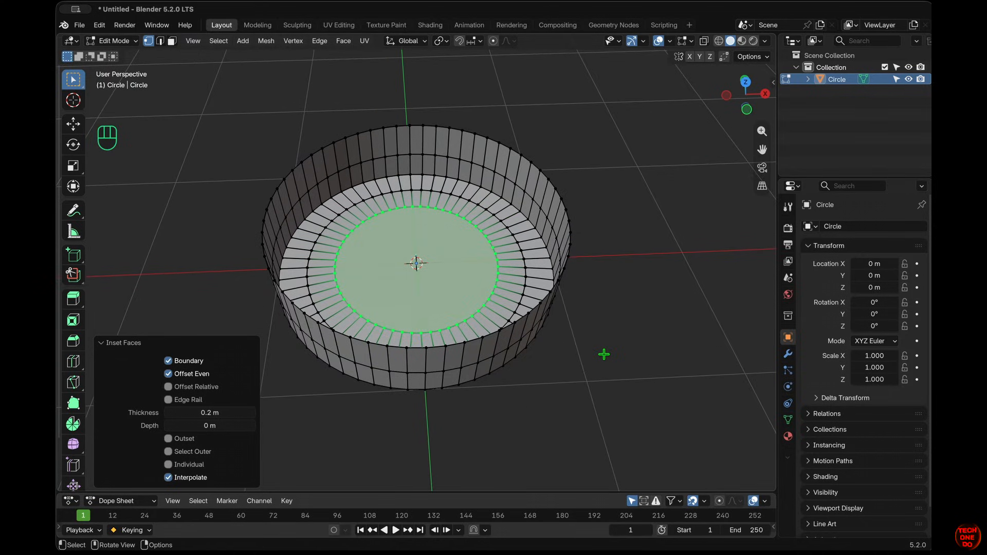
key("ctrl+KP_Add")
key("ctrl+KP_Add")
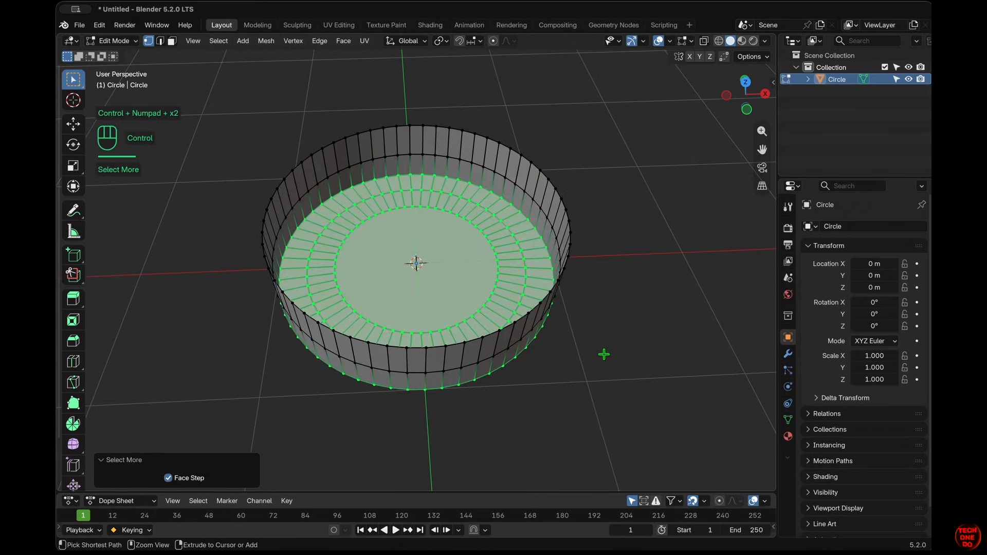
key("shift+d")
right_click(628, 342)
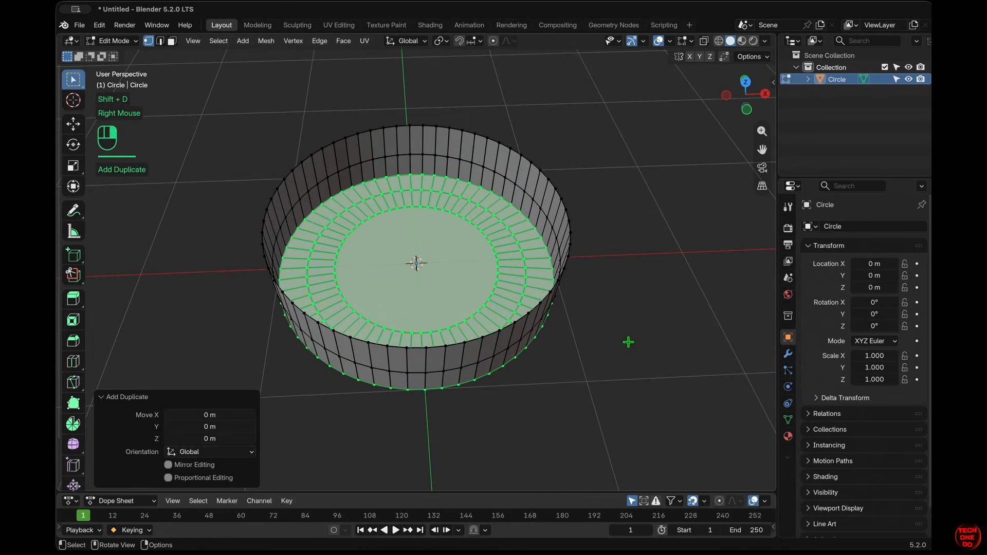
key("p")
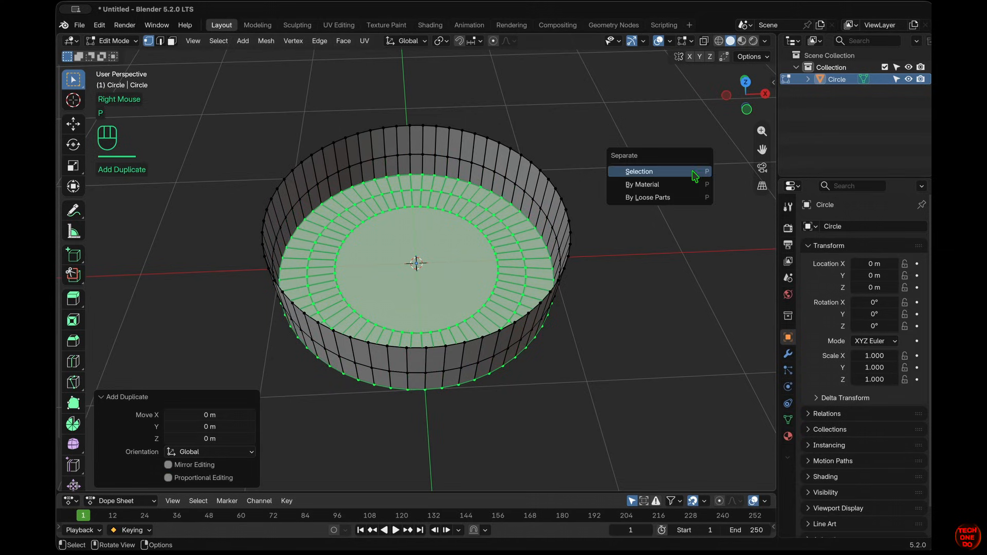
left_click(692, 170)
- Rename the separated disc object to Gasket and the original object to Bottler Cap
double_click(842, 91)
type("Gasket")
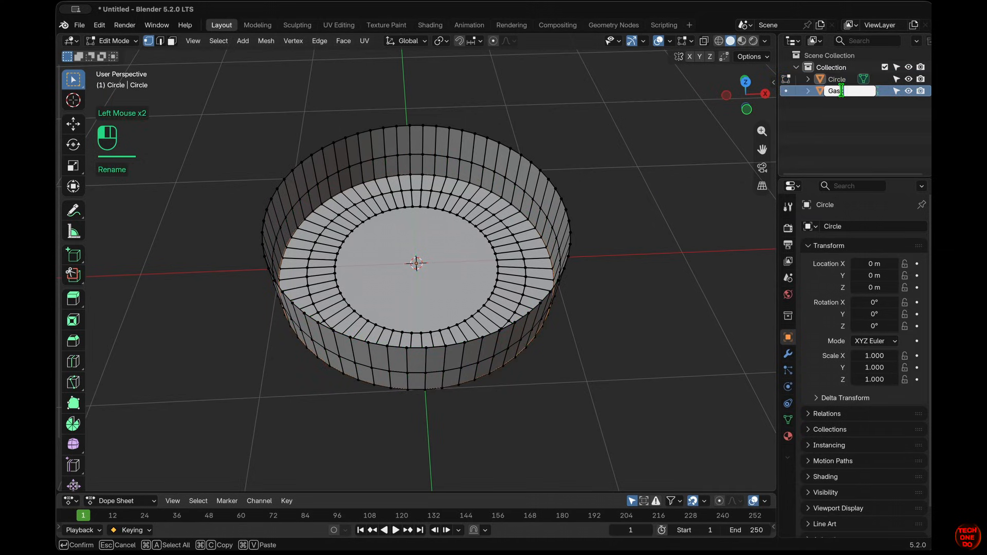
key("Return")
double_click(838, 79)
type("Bottle")
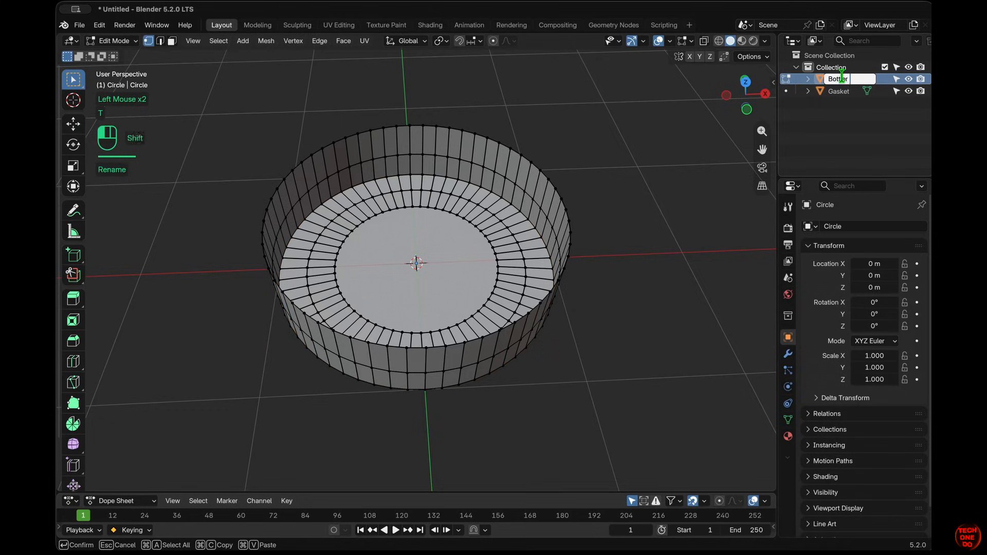
type("r Cap")
key("Return")
- Hide the Gasket object in the viewport and select the edge loop along the cap's open upper rim
middle_click_drag(666, 289, 668, 293)
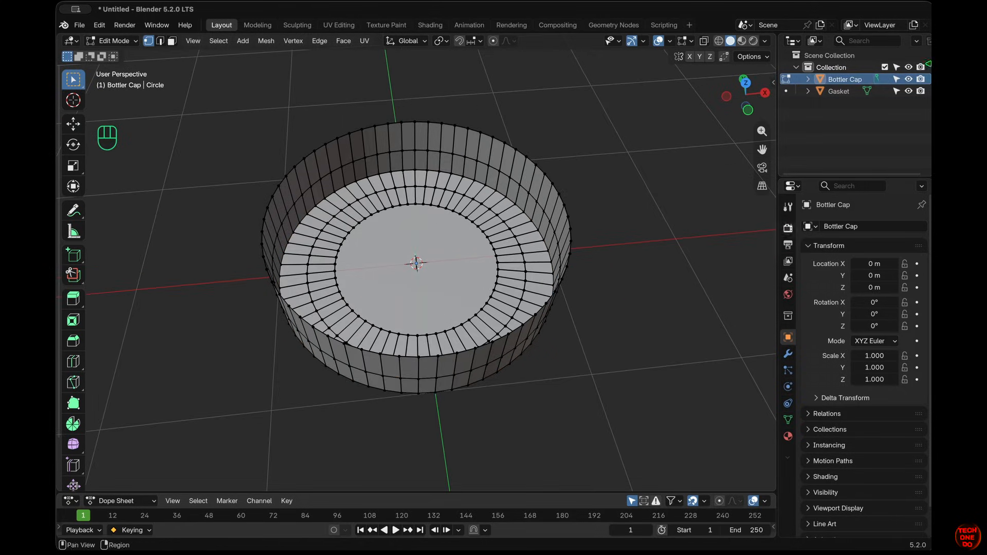
left_click(908, 91)
middle_click_drag(484, 222, 432, 276)
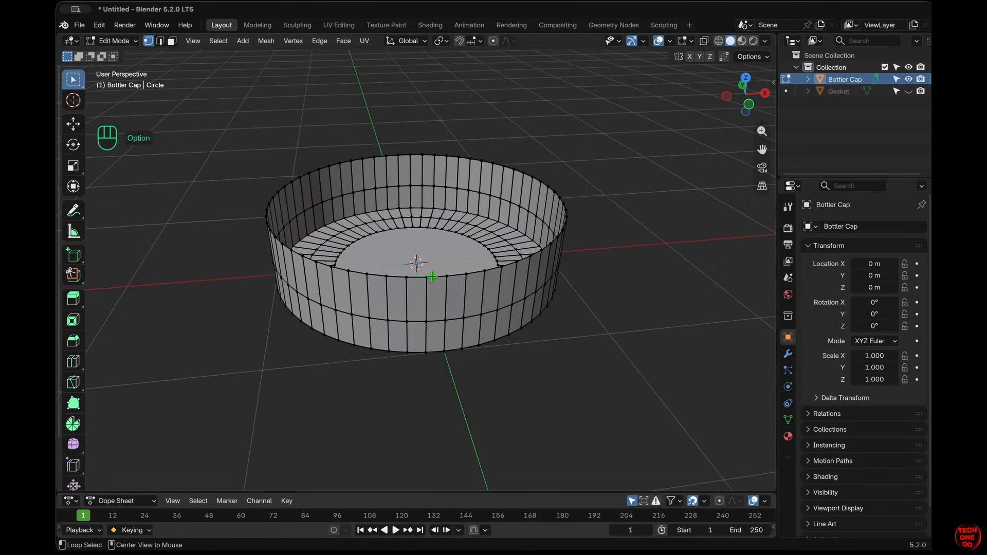
left_click(432, 277, "alt")
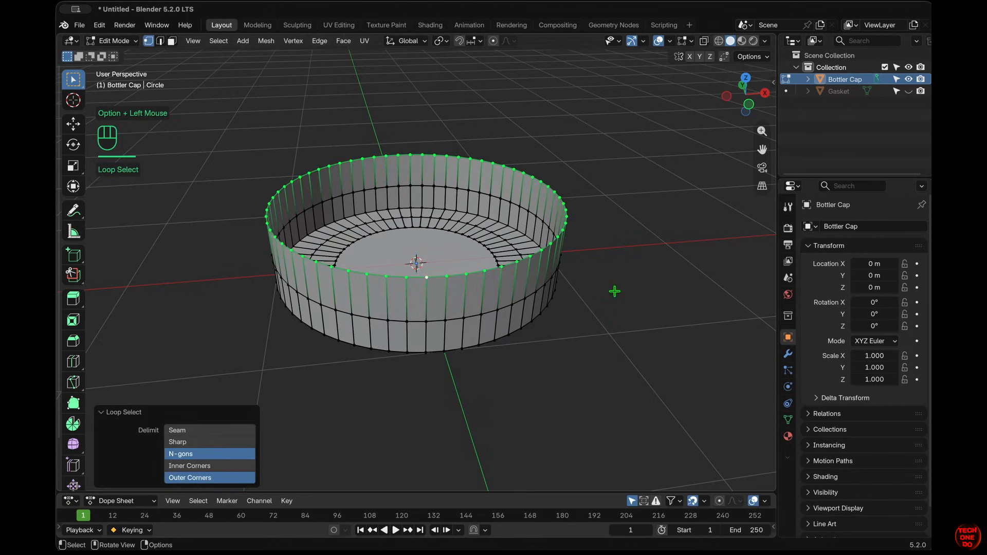
- Reduce the rim selection to every third vertex using Checker Deselect with 2 deselected, 1 selected and an offset of -2
middle_click_drag(615, 289, 614, 291)
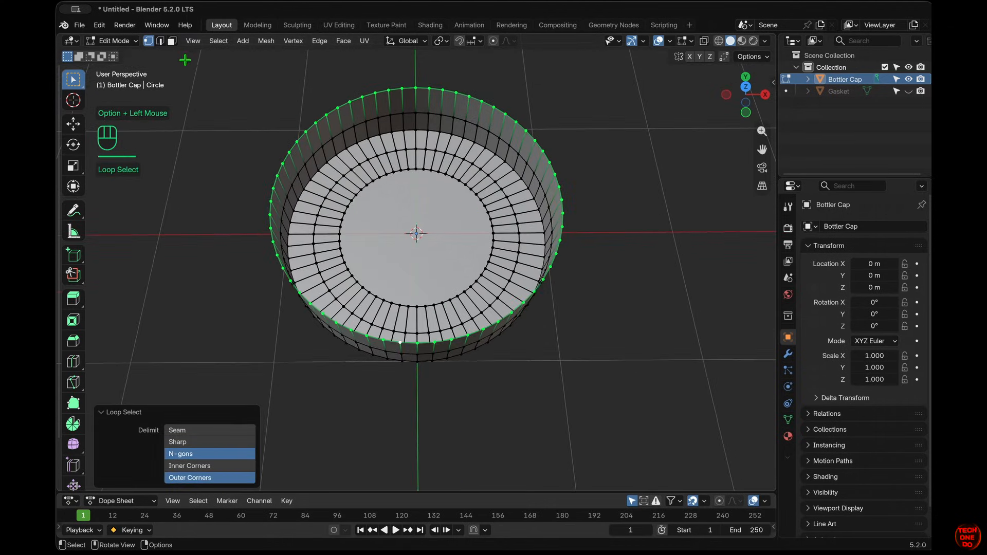
key("KP_7")
left_click(219, 41)
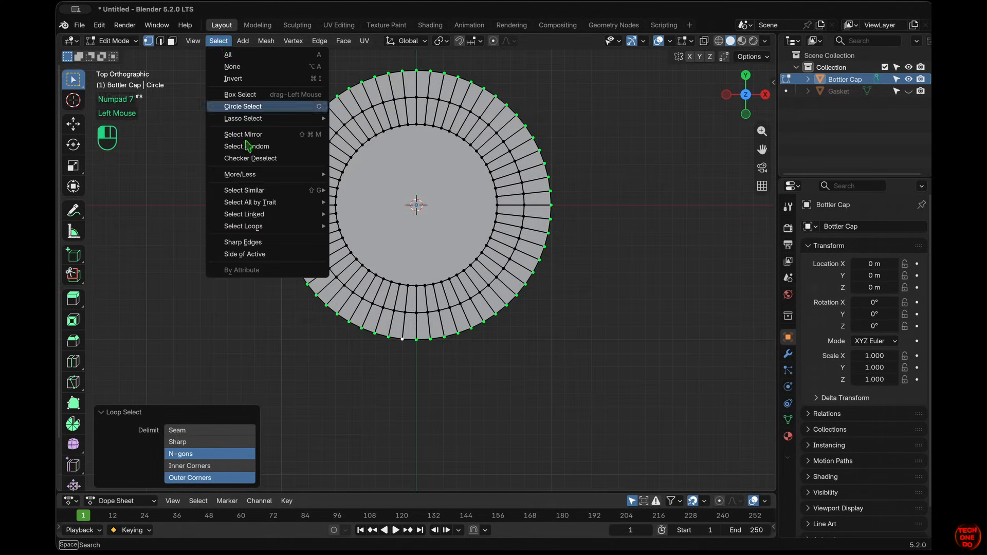
left_click(259, 158)
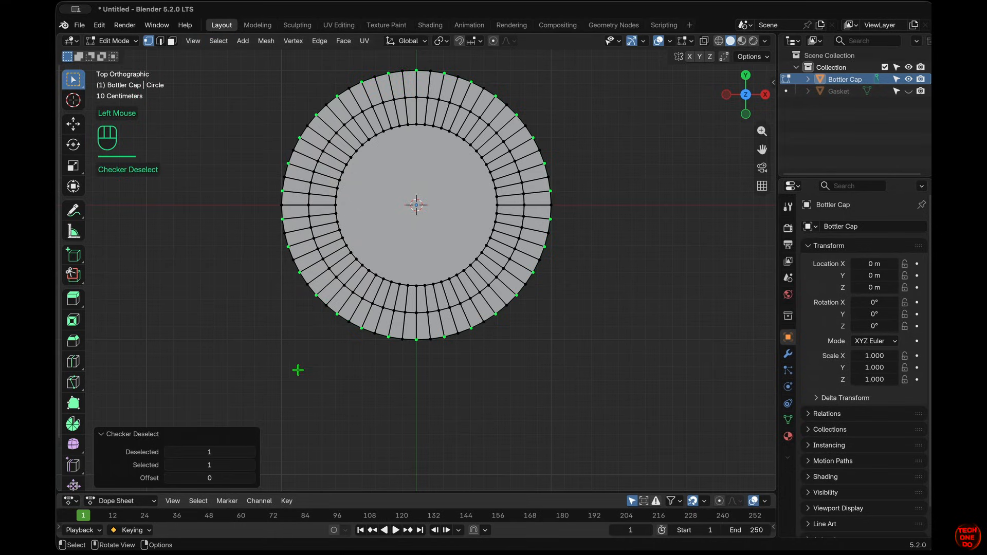
left_click(252, 452)
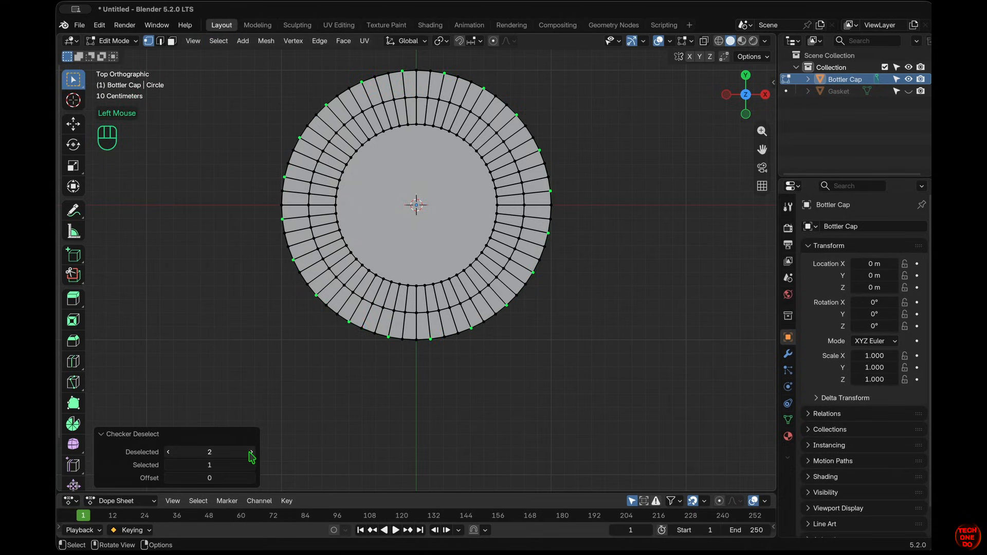
left_click(168, 479)
- Scale the selected rim vertices outward from the top view to flare the rim into points
middle_click_drag(423, 342, 422, 342)
key("KP_7")
key("s")
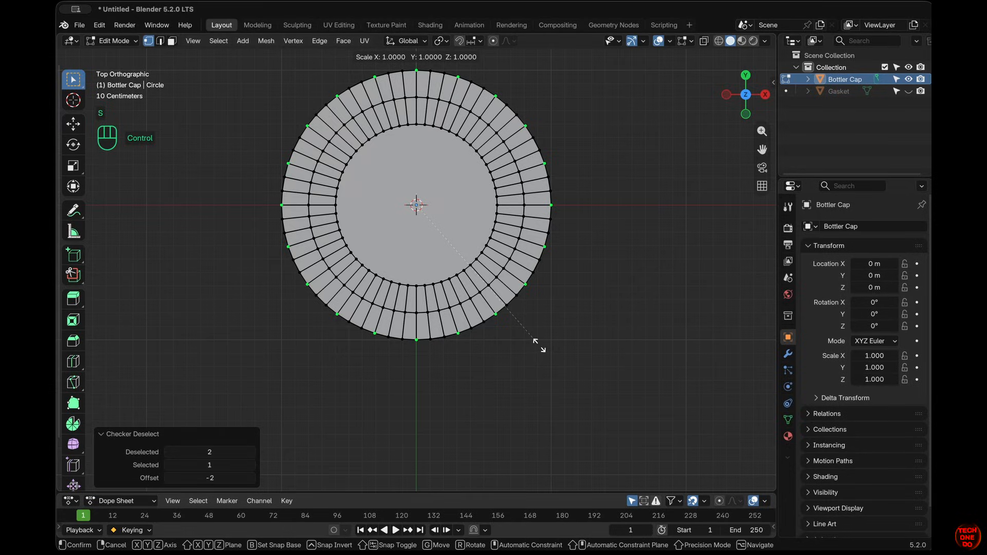
left_click(563, 367)
- Add one loop cut around the flared upper wall and slide it up close to the rim
middle_click_drag(563, 367, 419, 220)
key("super+r")
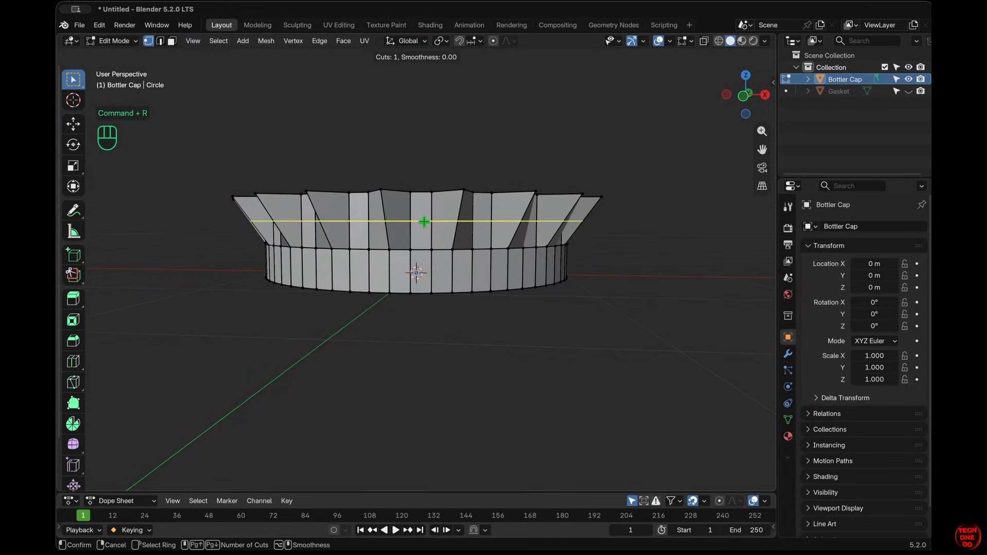
left_click(424, 222)
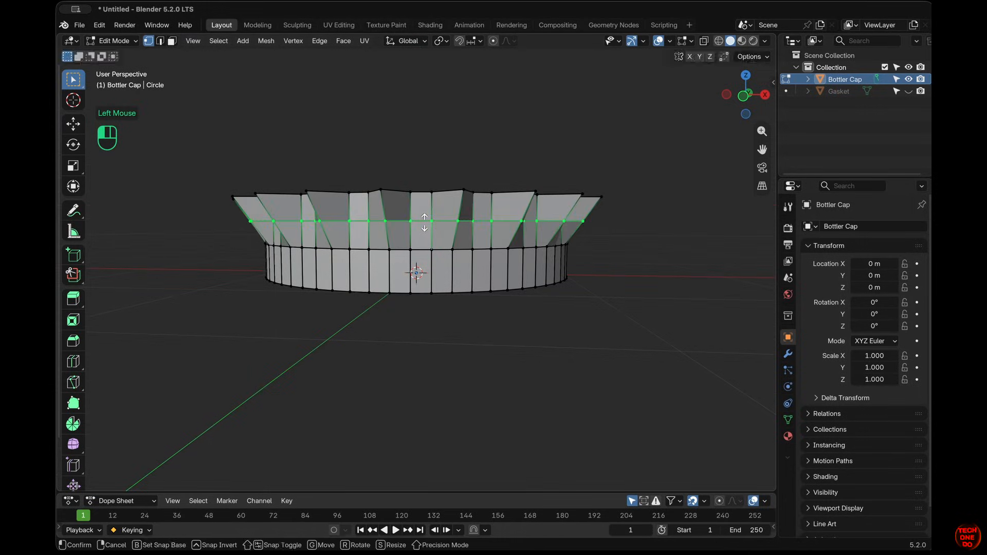
left_click(425, 194)
- Add a Solidify modifier to the cap and set its thickness to 0.02 m
middle_click_drag(425, 195, 462, 308)
left_click(788, 355)
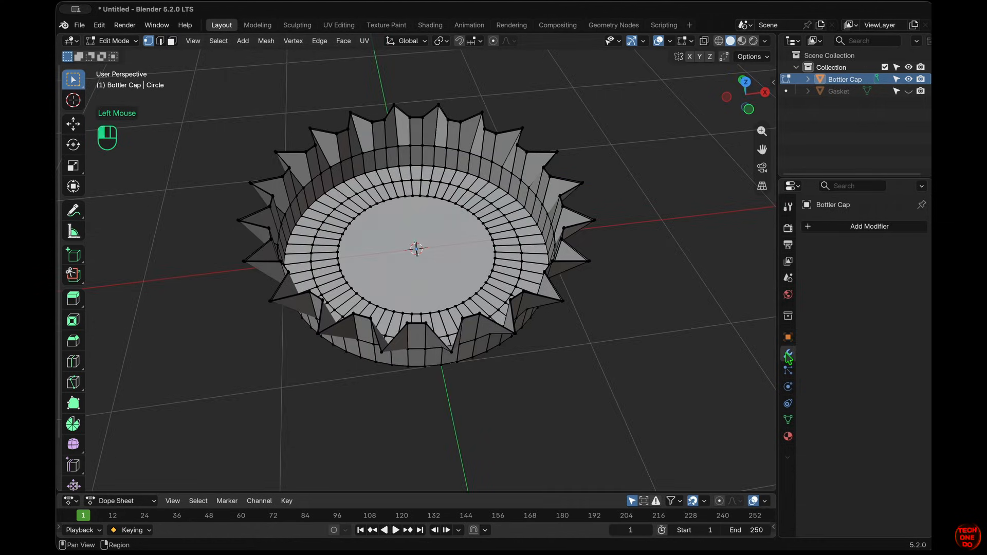
left_click(894, 227)
mouse_move(894, 231)
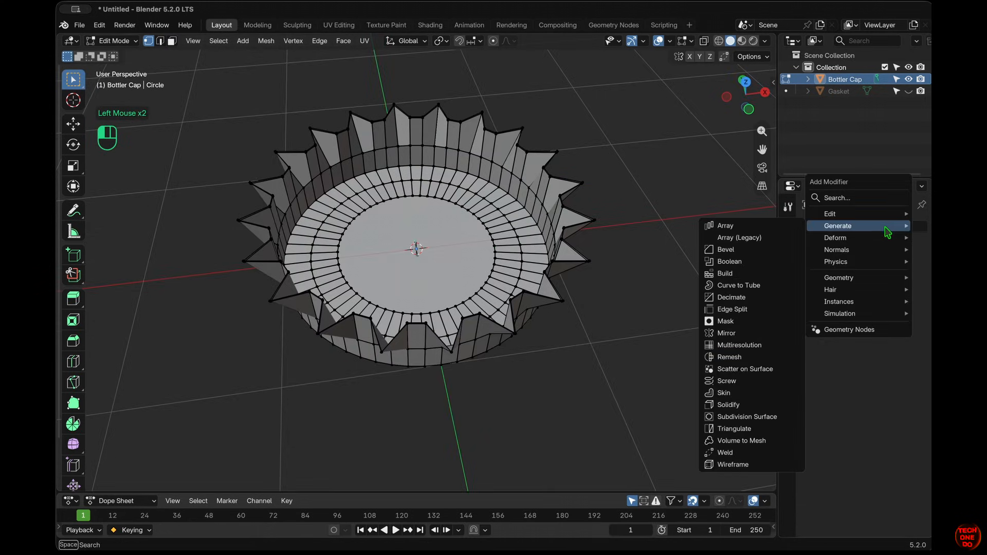
left_click(740, 404)
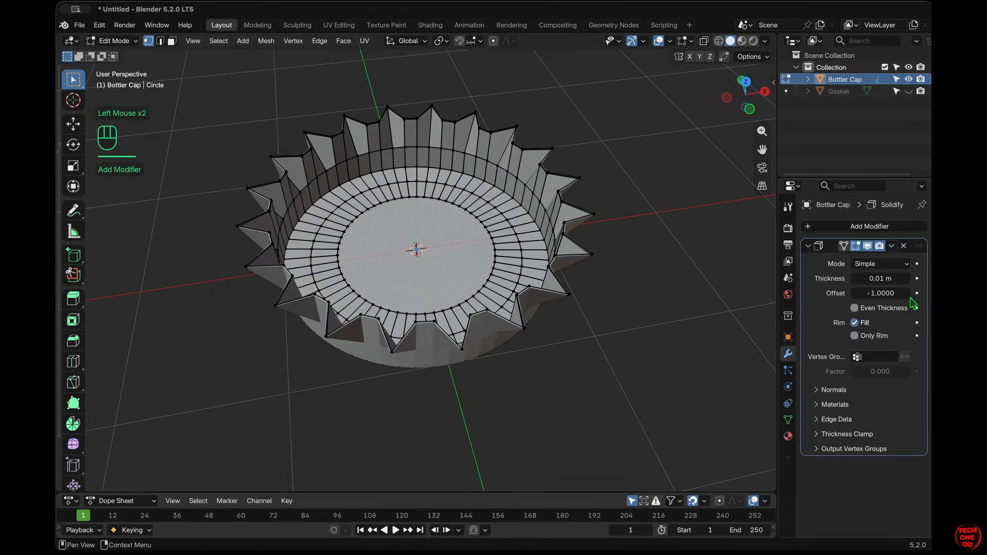
left_click(907, 279)
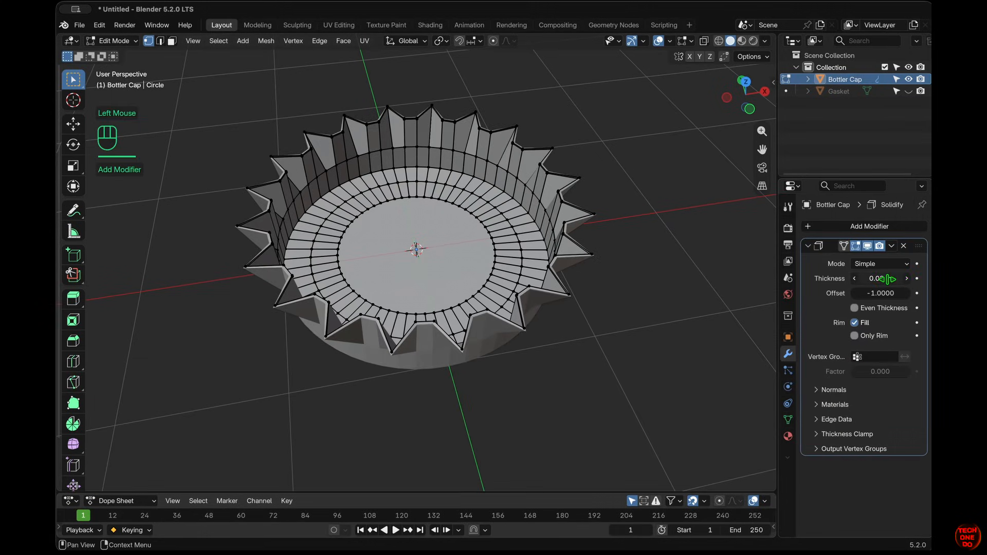
- Set the Solidify modifier's inner, outer and rim edge creases to 0.5
left_click(831, 419)
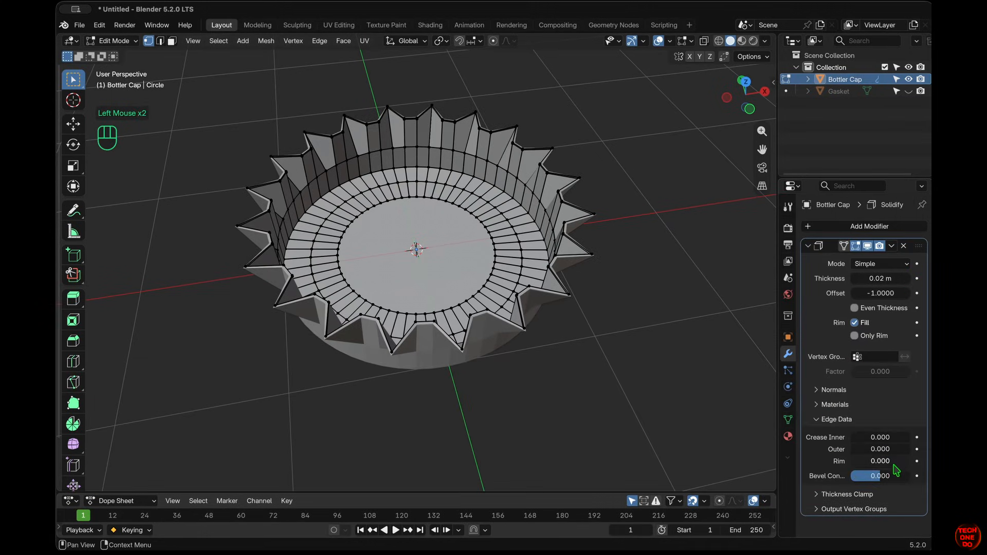
mouse_move(880, 437)
left_mouse_down()
mouse_move(881, 452)
mouse_move(881, 434)
left_mouse_up()
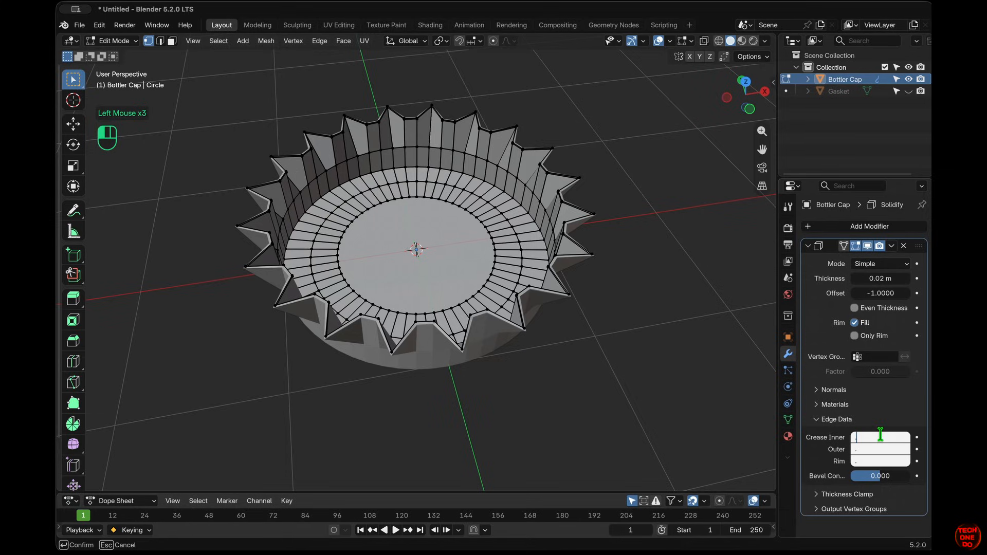
key("Return")
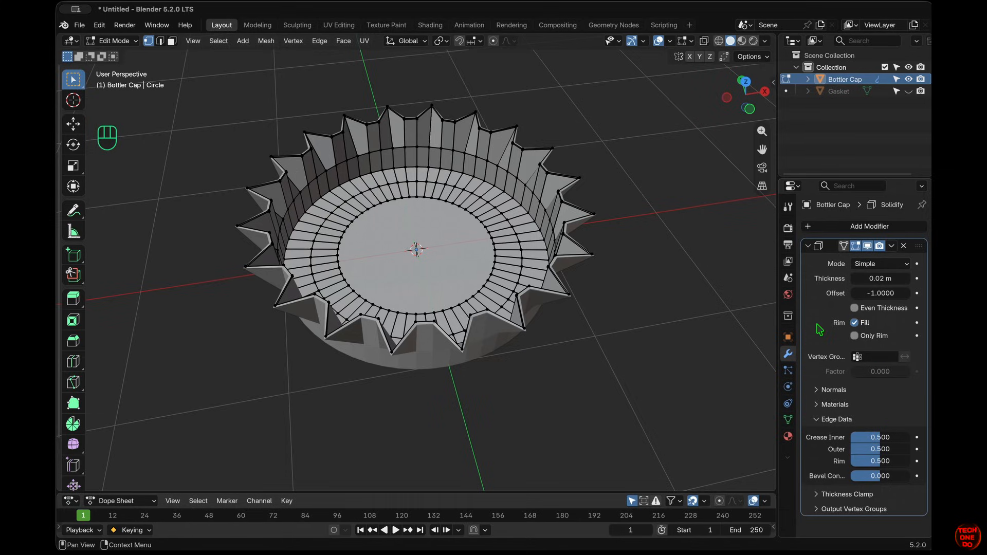
- Add a Subdivision Surface modifier to the cap with 3 viewport levels, and return to Object Mode
left_click(869, 226)
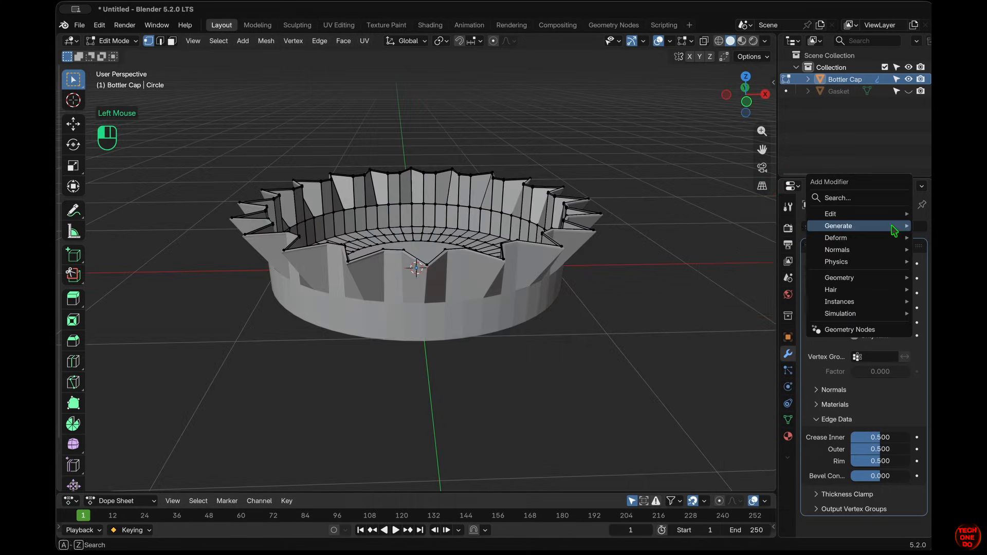
mouse_move(895, 229)
left_click(749, 422)
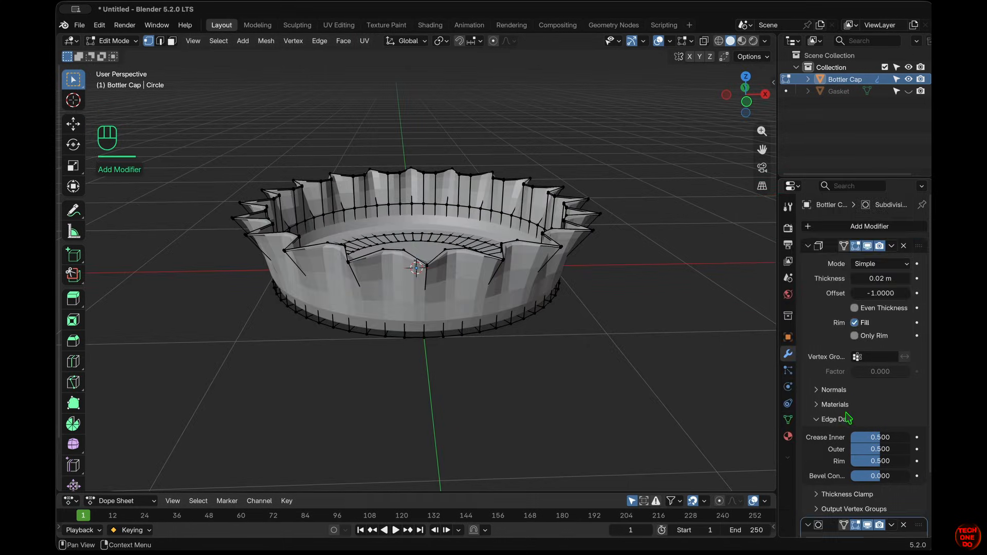
scroll(847, 419, "down", 3)
left_click(906, 486)
left_click(906, 487)
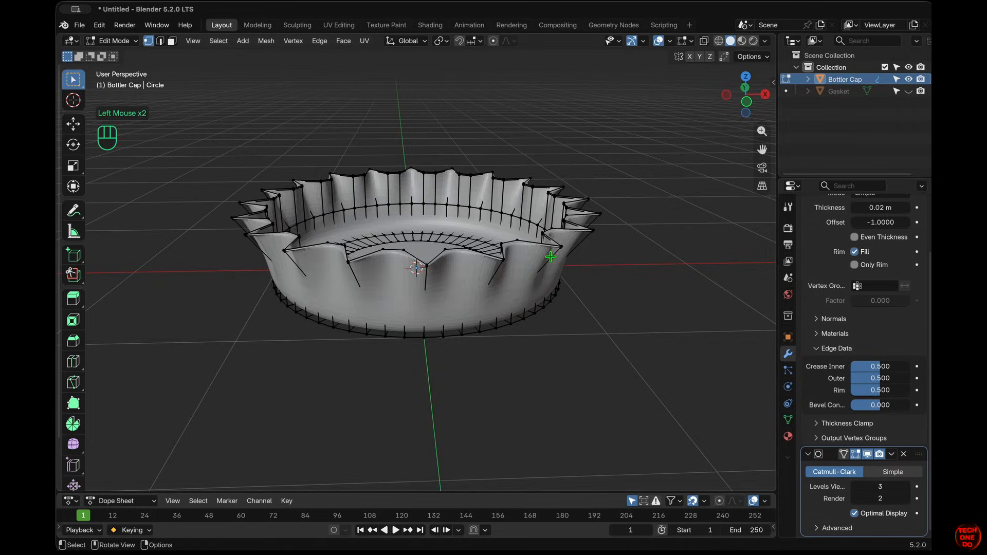
scroll(551, 256, "down", 3)
key("Tab")
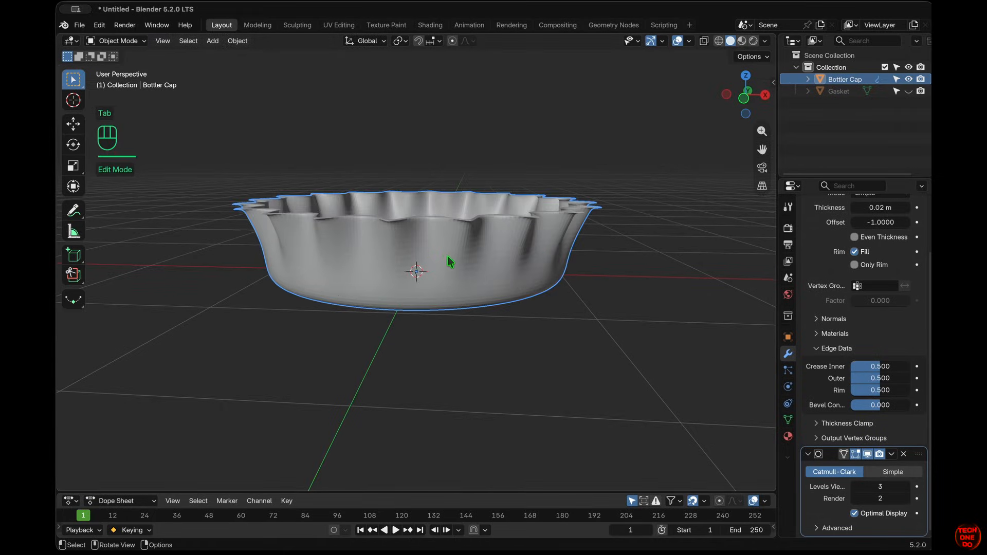
- Shade the bottle cap smooth and apply its Solidify modifier
right_click(444, 265)
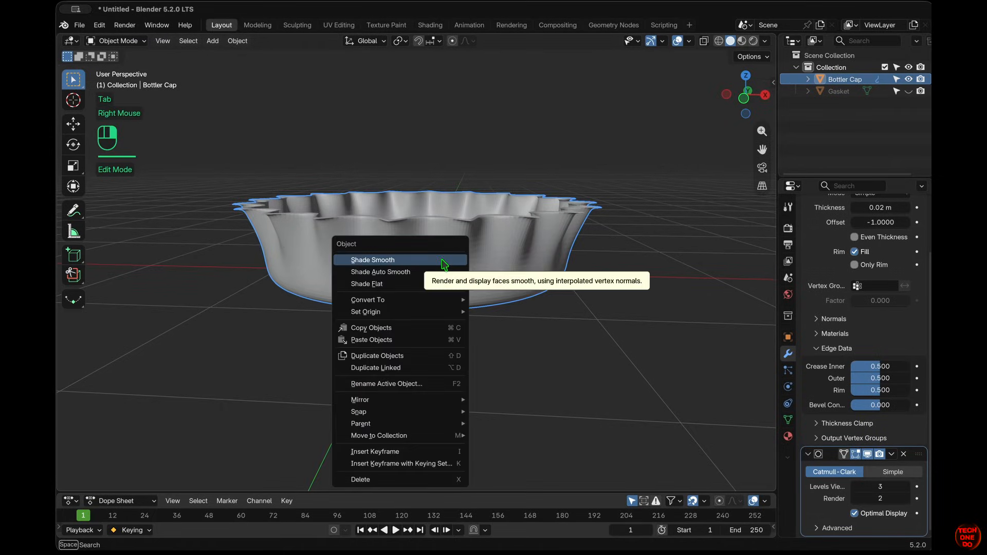
left_click(444, 265)
scroll(445, 265, "down", 2)
scroll(880, 276, "up", 3)
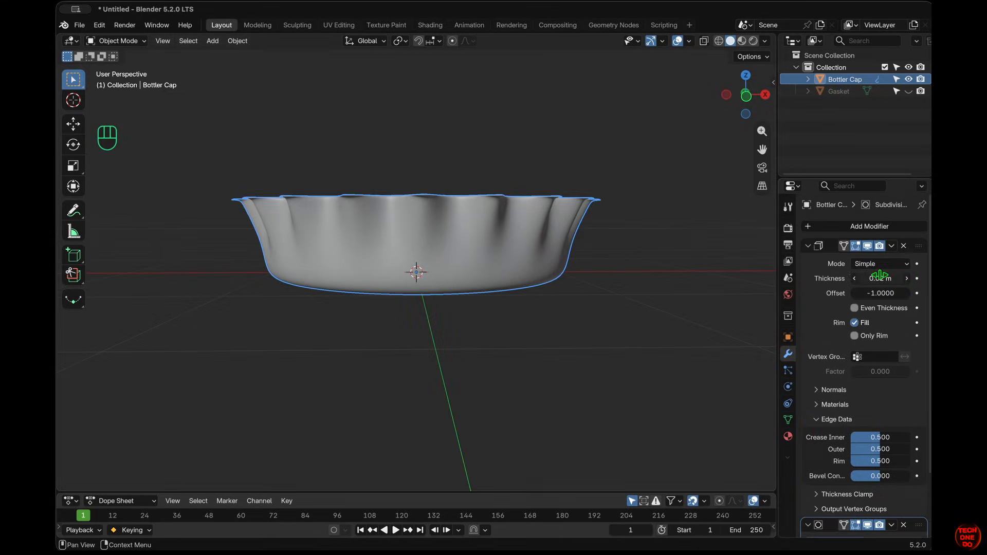
left_click(892, 246)
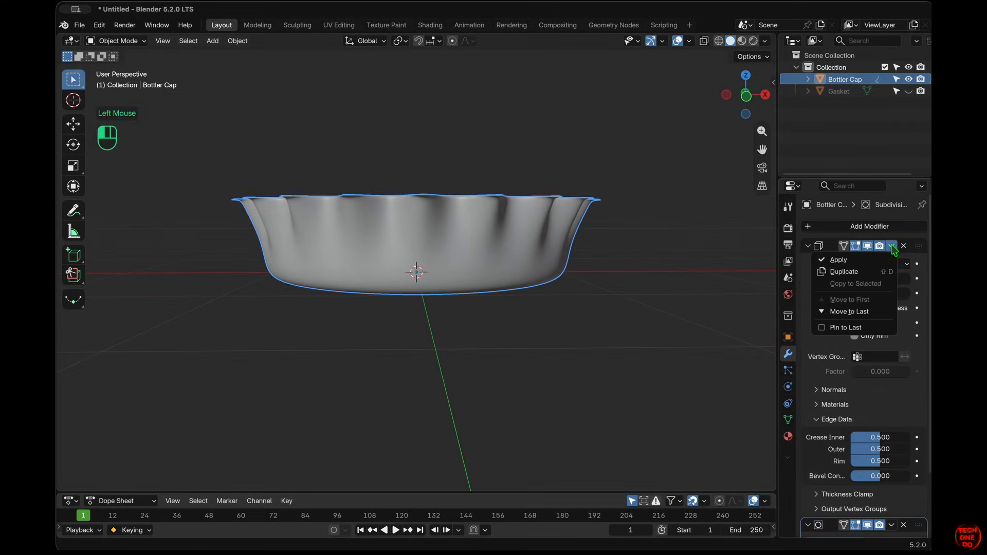
left_click(858, 260)
- Select the cap's whole inner surface by growing the centre face selection six times, and turn off the Subdivision display in Edit Mode
middle_click_drag(523, 129, 436, 242)
key("Tab")
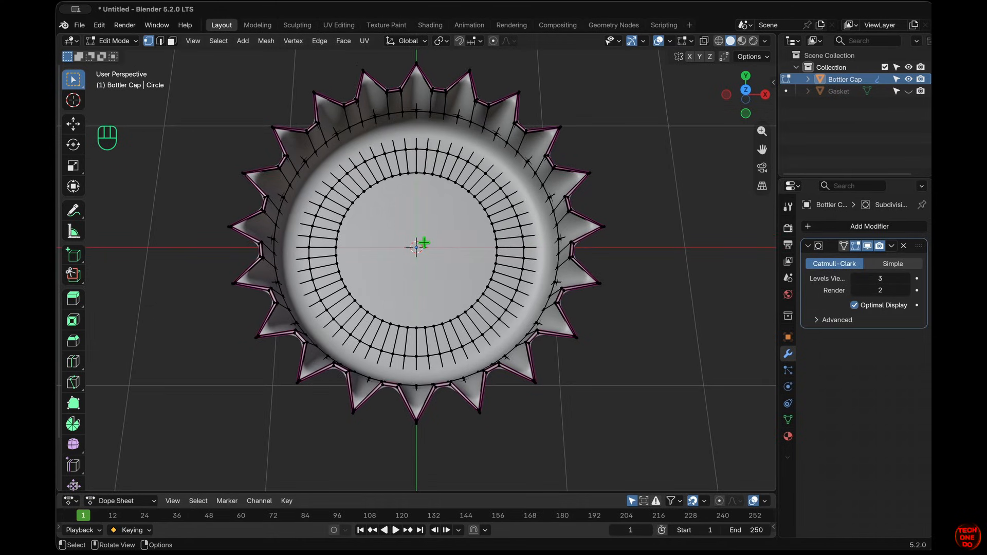
key("3")
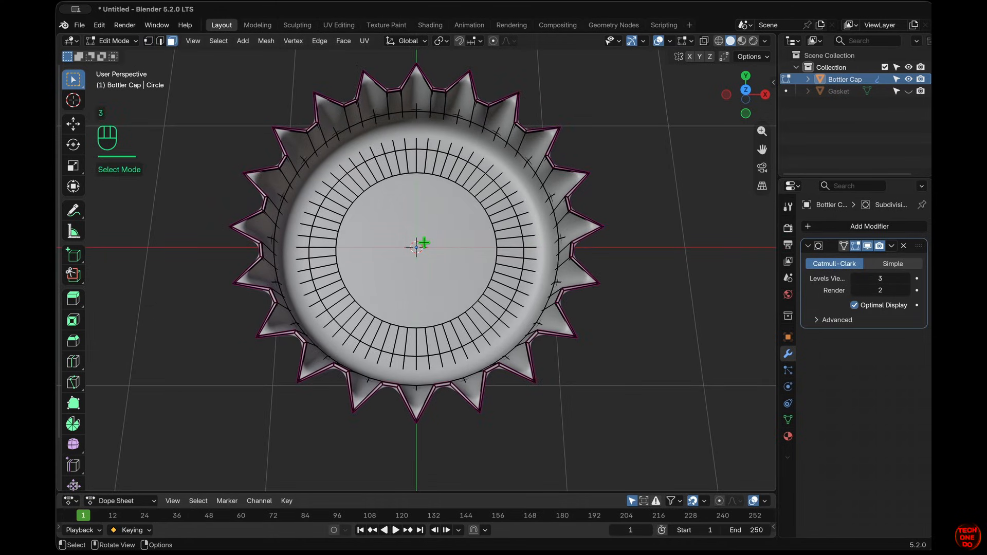
left_click(425, 243)
key("ctrl+KP_Add")
key("ctrl+KP_Add")
key("ctrl+KP_Add")
key("ctrl+KP_Add")
key("ctrl+KP_Add")
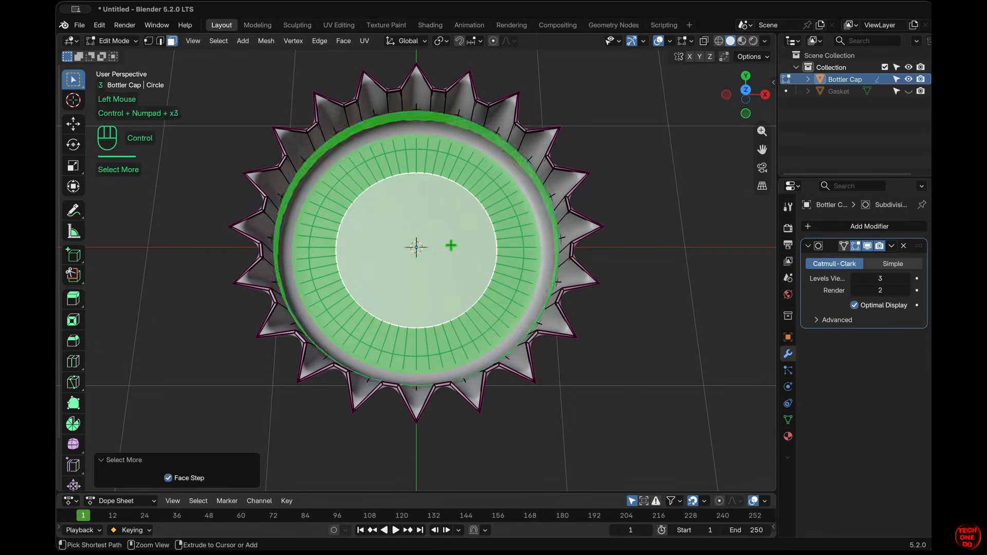
key("ctrl+KP_Add")
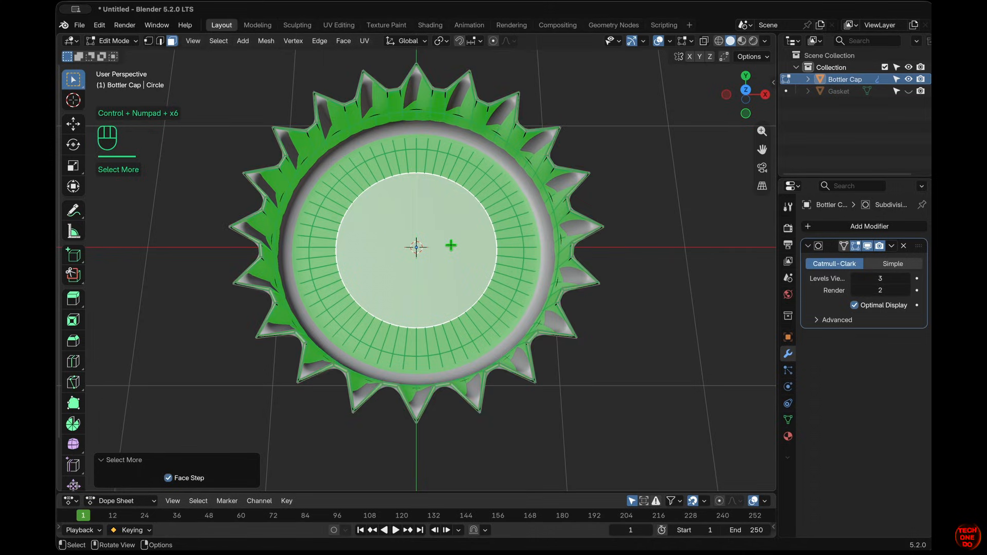
mouse_move(451, 246)
middle_mouse_down()
mouse_move(451, 221)
mouse_move(451, 246)
middle_mouse_up()
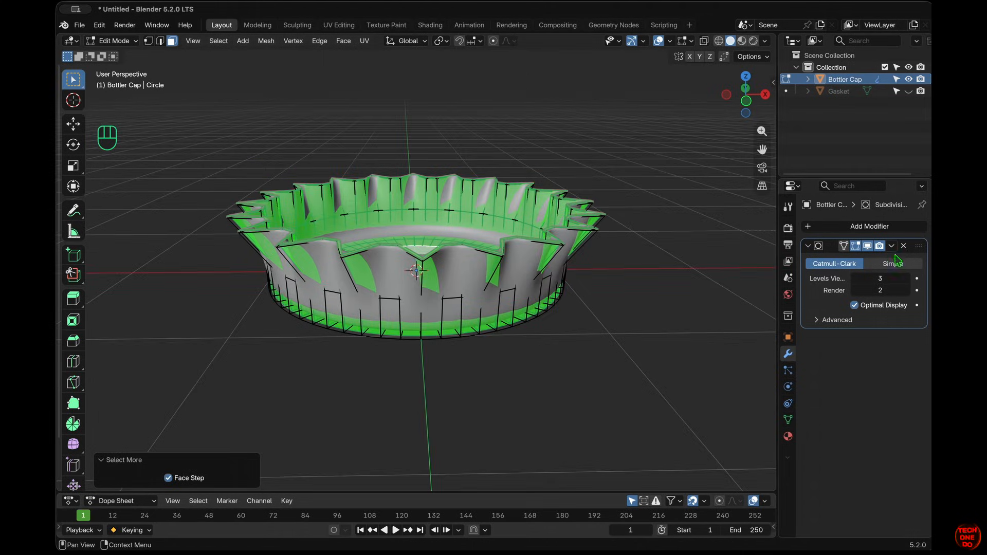
left_click(855, 247)
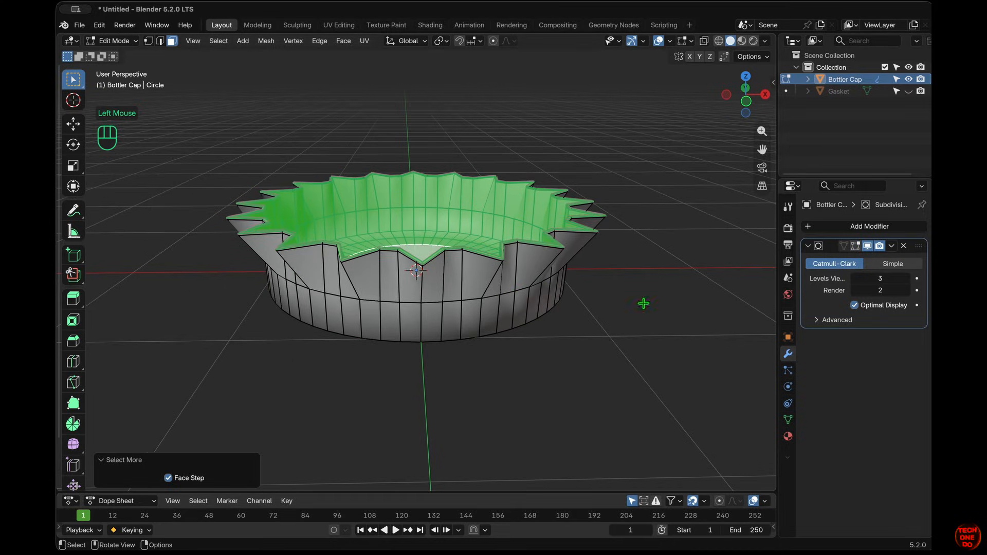
- Create a red cap material with base color E70700 and metallic 1.0, and show the viewport in Material Preview
middle_click_drag(644, 304, 647, 360)
left_click(788, 436)
left_click(923, 228)
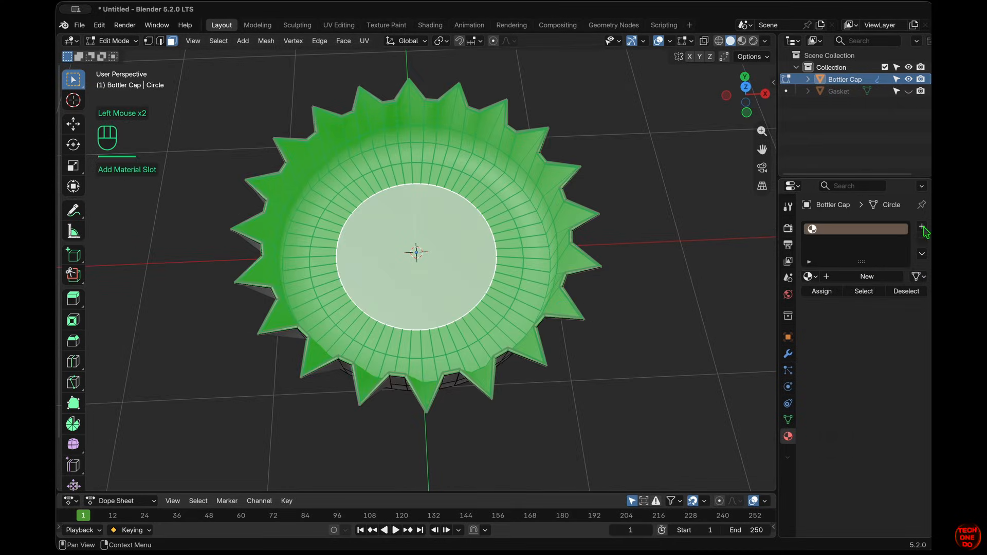
left_click(867, 277)
left_click(886, 365)
left_click(843, 253)
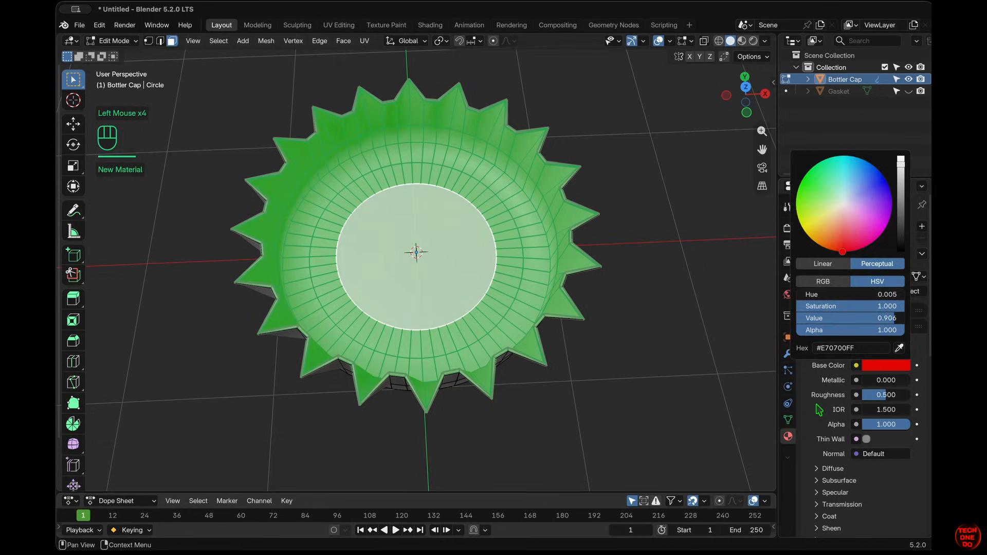
left_click(742, 41)
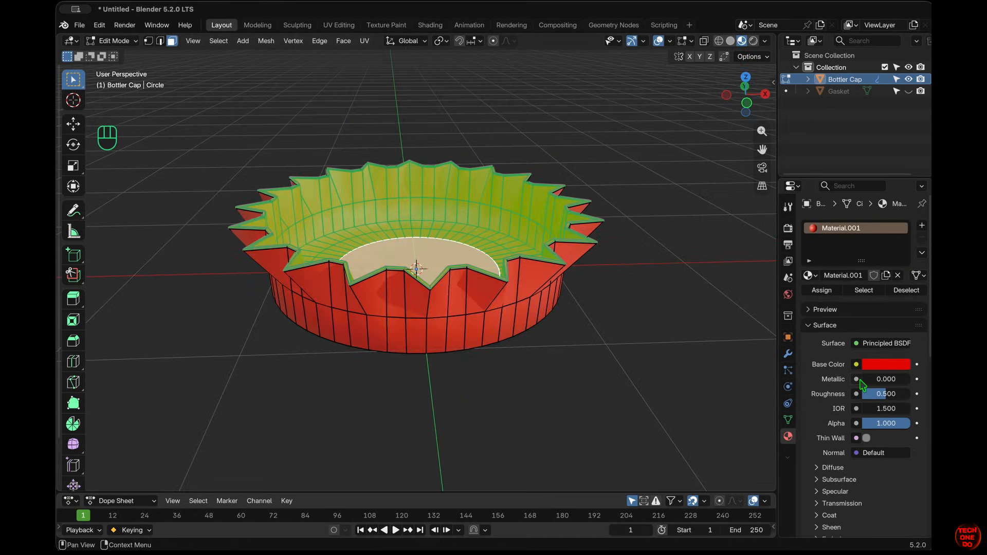
left_click_drag(869, 379, 904, 379)
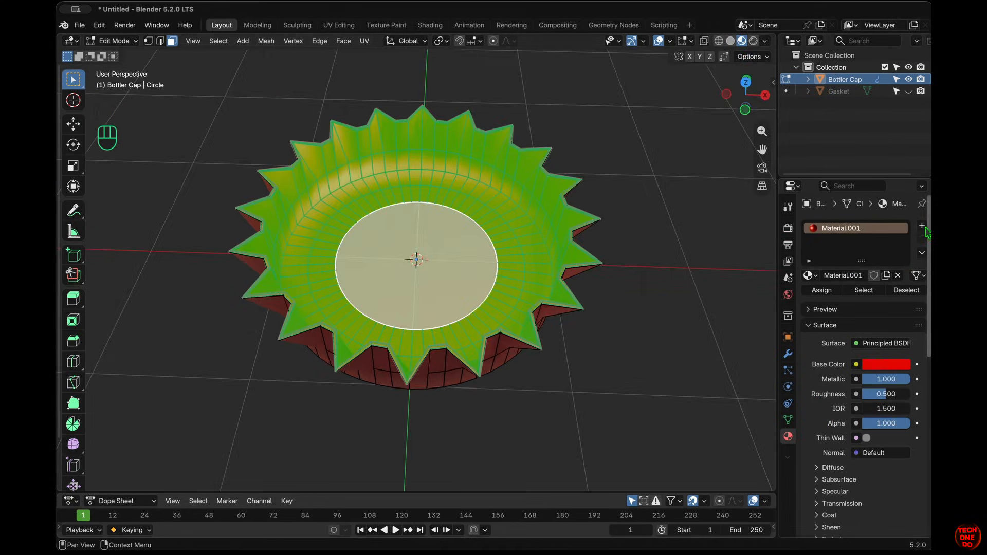
- Add a second material with metallic 1.0 and roughness 0.271, assign it to the selected inner faces, and deselect them
left_click(922, 226)
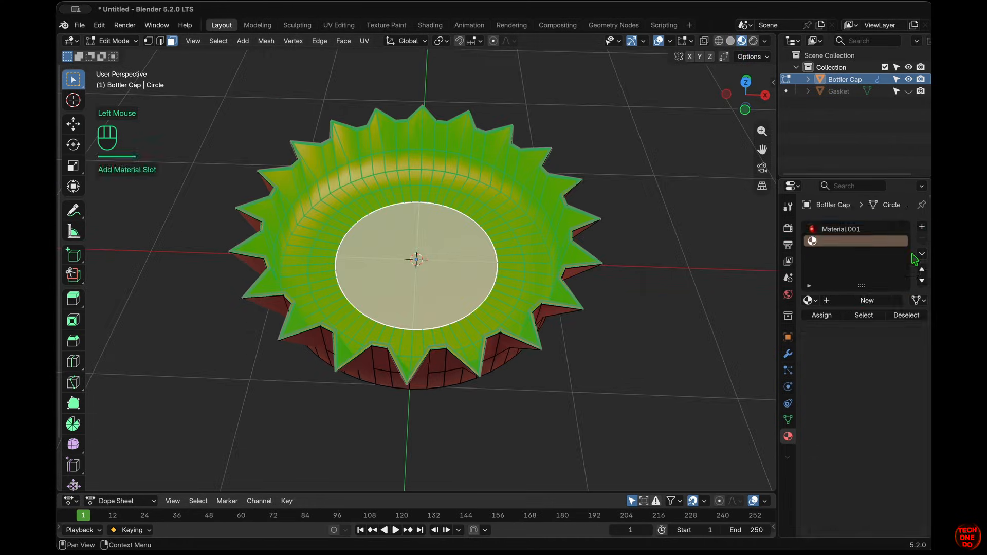
left_click(869, 301)
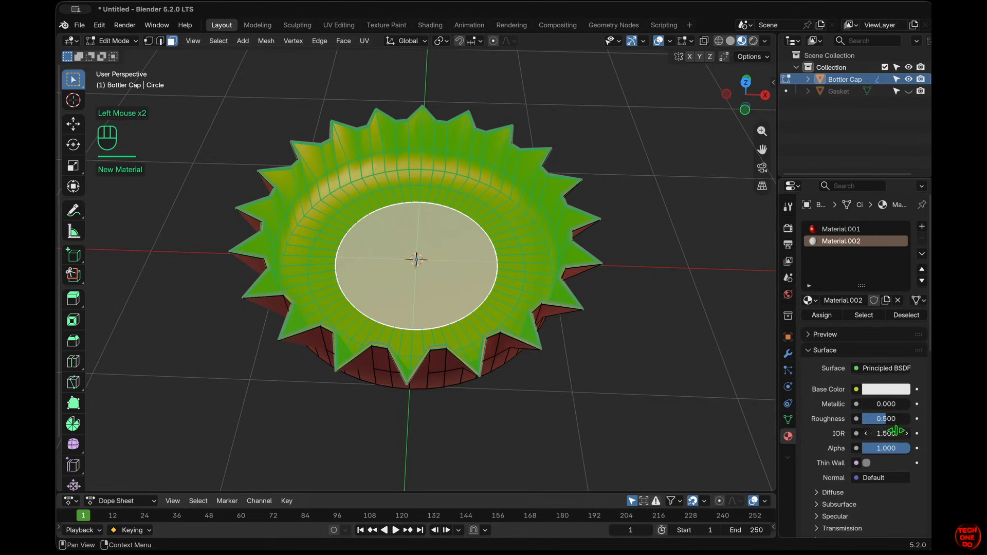
mouse_move(871, 404)
left_mouse_down()
mouse_move(911, 404)
mouse_move(875, 419)
left_mouse_up()
left_click(823, 317)
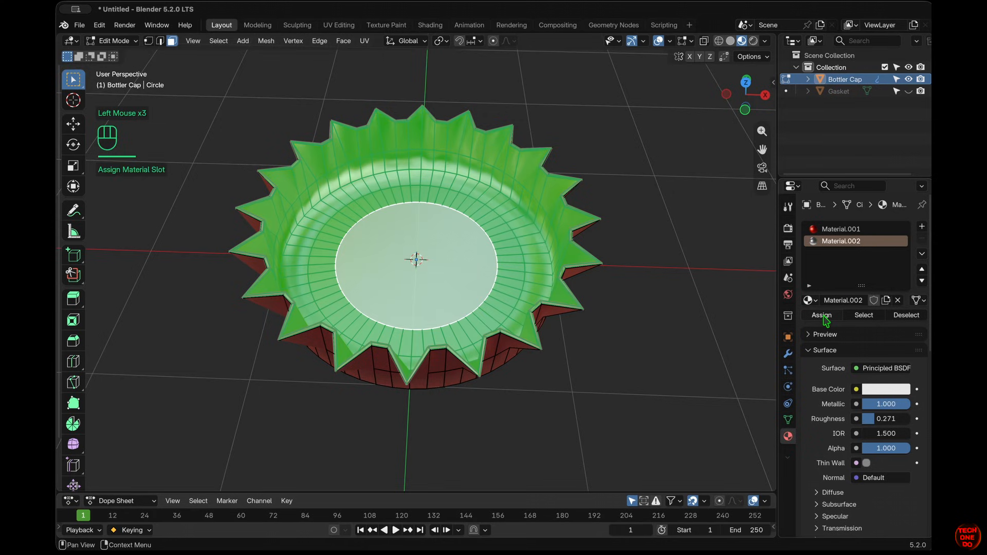
left_click(627, 353)
- Return to Object Mode, unhide the gasket and hide the bottle cap
scroll(627, 353, "up", 10)
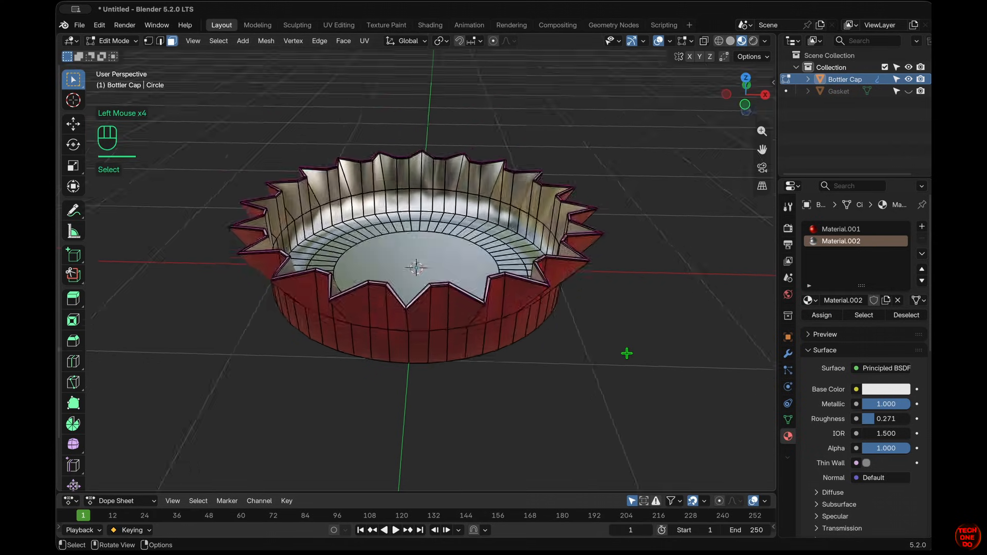
scroll(627, 354, "down", 8)
scroll(626, 353, "up", 15)
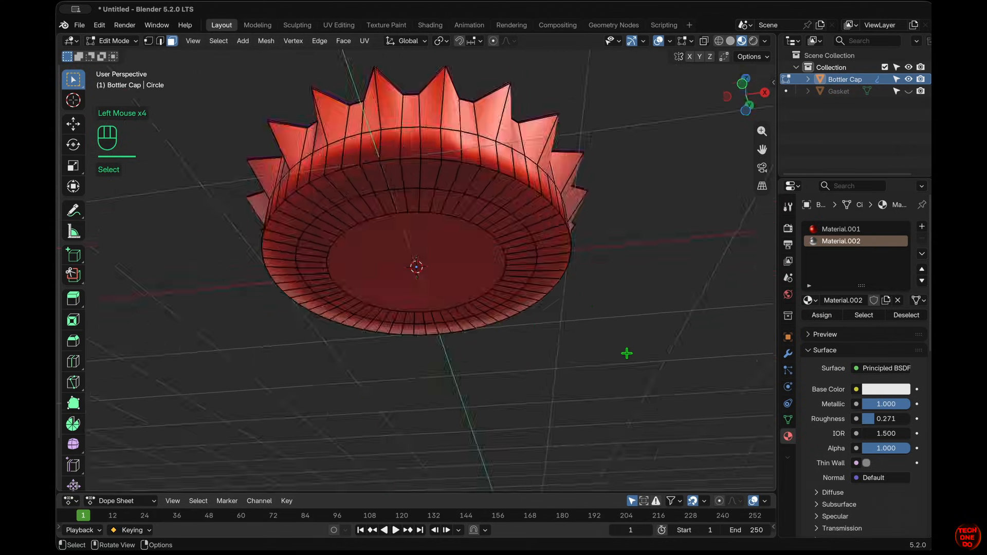
scroll(627, 353, "down", 5)
scroll(627, 353, "up", 5)
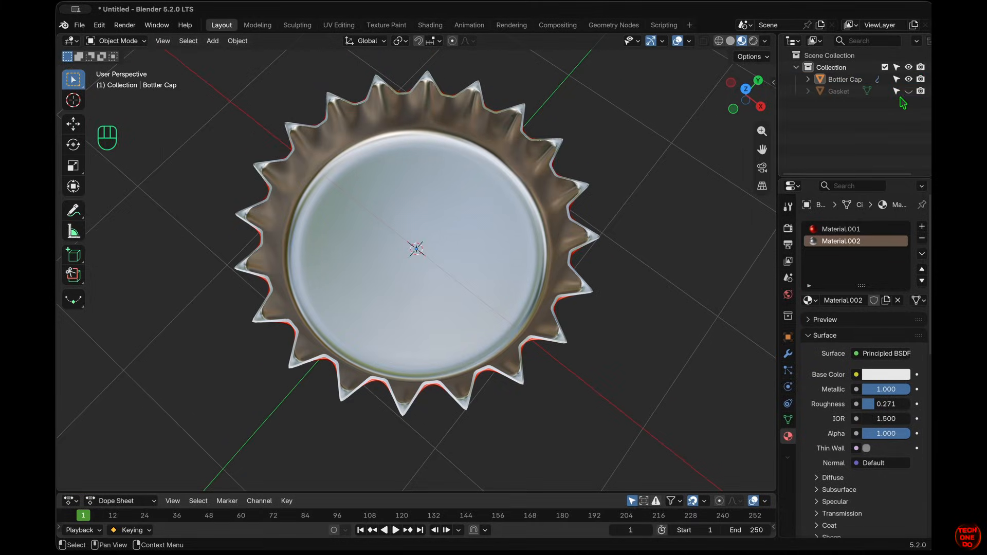
left_click(909, 91)
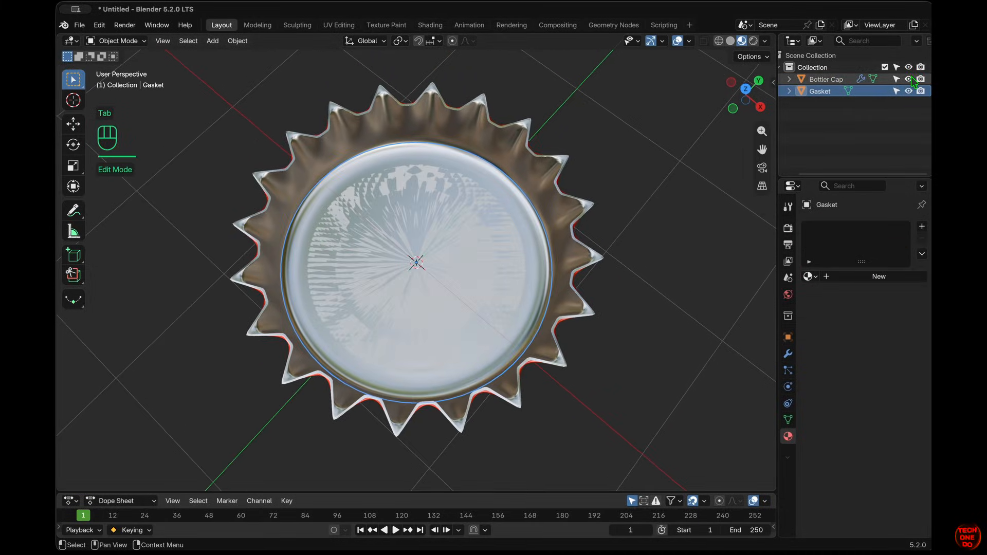
left_click(909, 80)
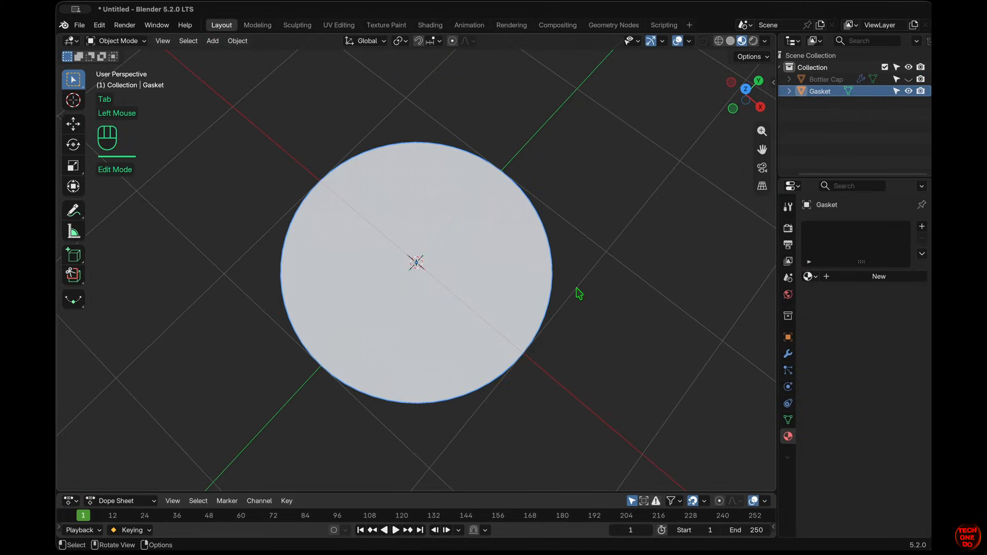
- Replace the gasket's large central face with a grid of quads using Grid Fill
scroll(577, 293, "down", 8)
key("Tab")
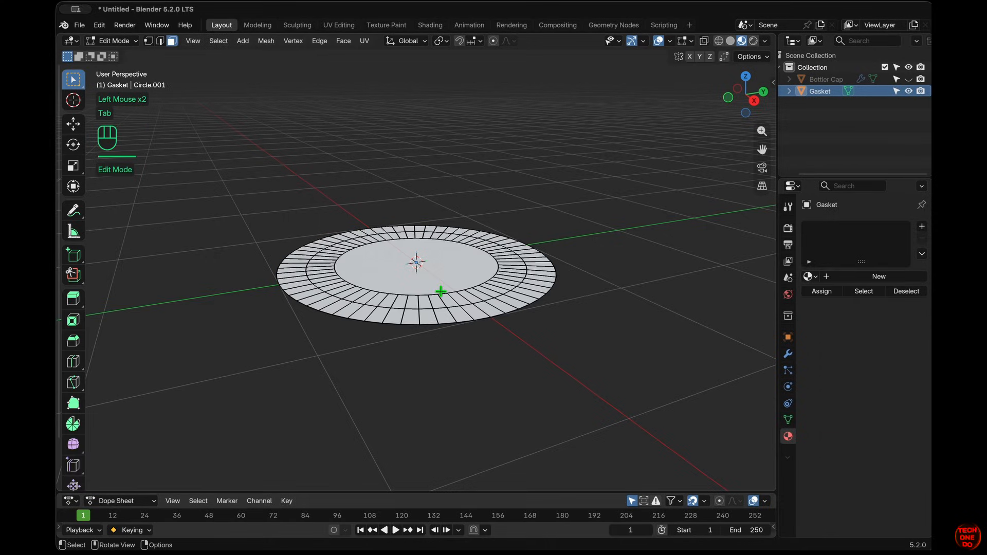
scroll(441, 291, "up", 5)
left_click(441, 291)
scroll(441, 292, "up", 5)
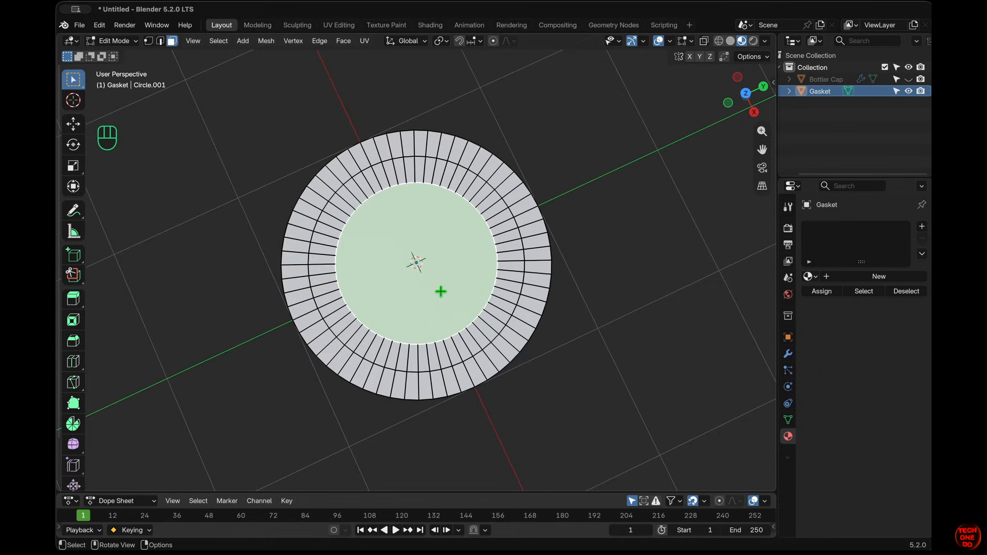
key("q")
left_click(440, 291)
scroll(545, 331, "down", 5)
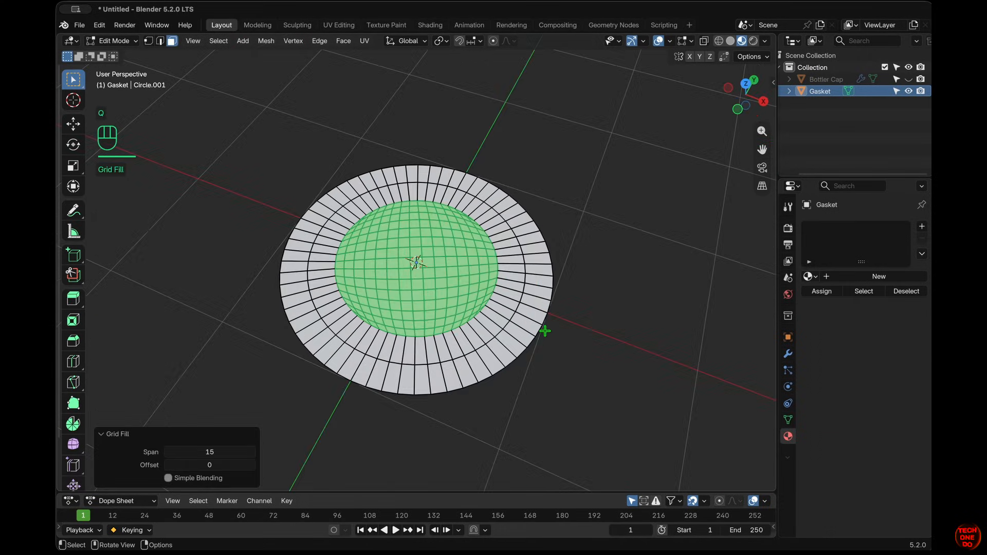
- Set the Grid Fill span to 16 and adjust its offset to rotate the central grid
left_click(252, 452)
left_click(252, 466)
left_click(252, 465)
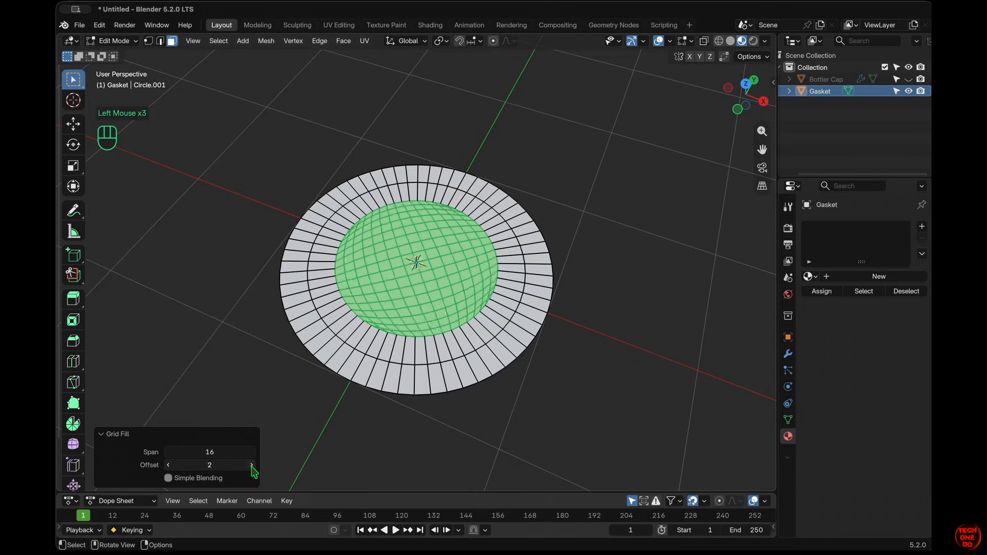
left_click(168, 465)
left_click(169, 465)
left_click(168, 465)
left_click(168, 465)
left_click(168, 466)
left_click(168, 466)
left_click(168, 465)
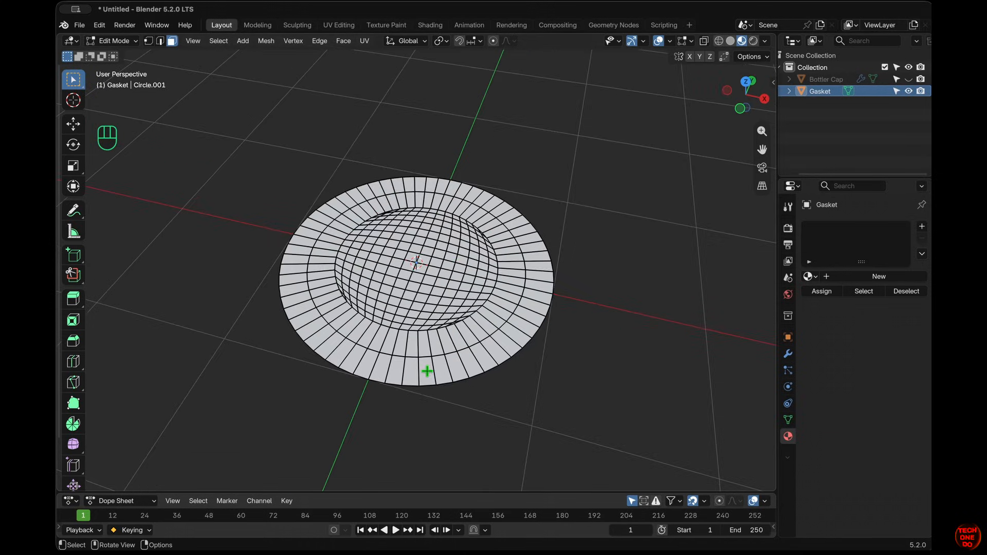
- Extrude all of the gasket's faces by 0.02 m to give the disc thickness
key("a")
key("e")
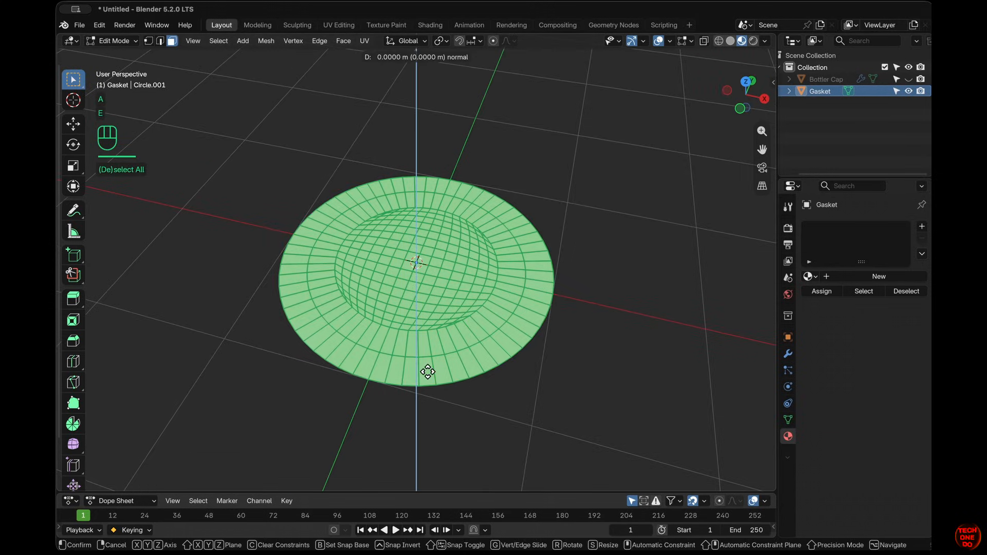
type(".02")
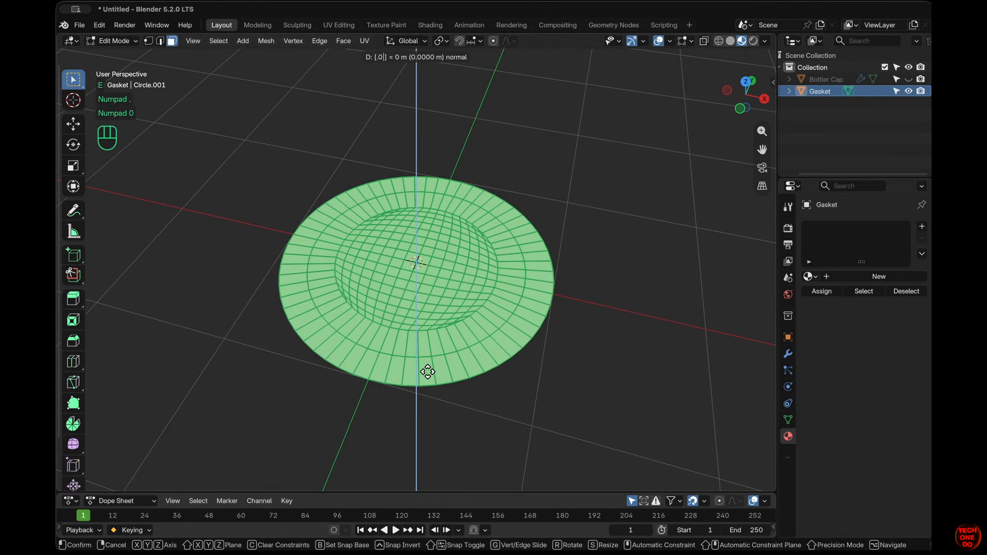
key("KP_Enter")
left_click(551, 371)
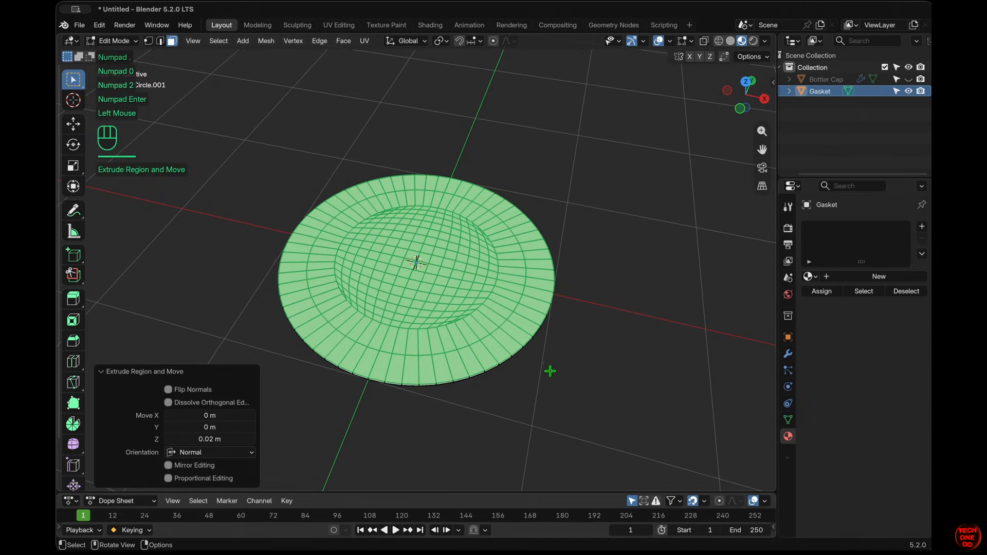
- Extrude the ring of upper faces around the central grid by 0.02 m, and return to Object Mode
left_click(457, 341)
left_click(450, 342, "alt")
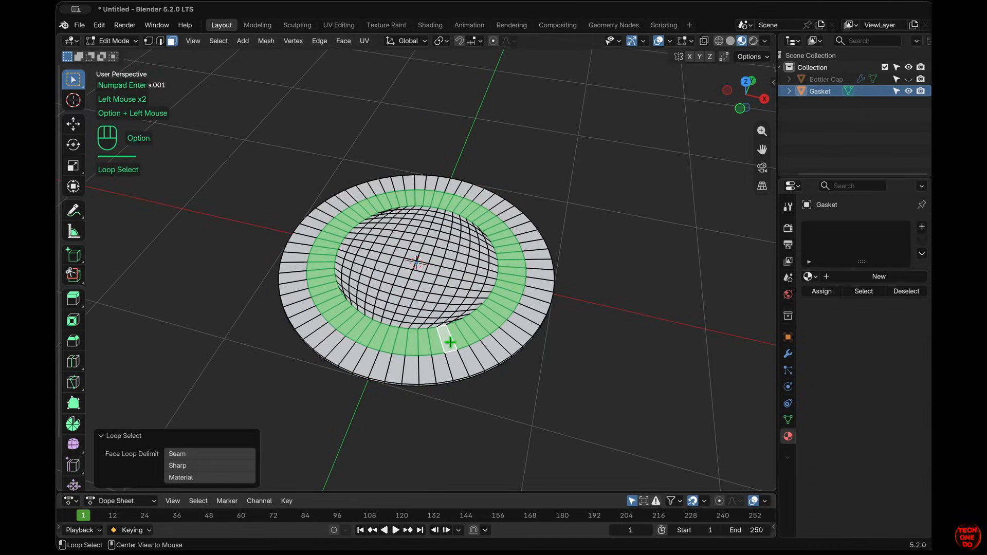
type("e")
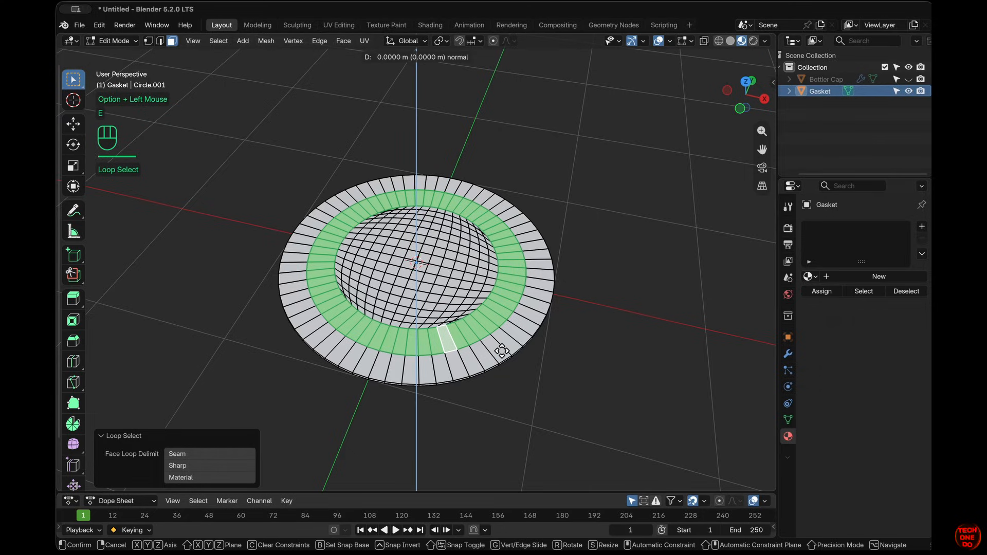
type(".02")
key("KP_Enter")
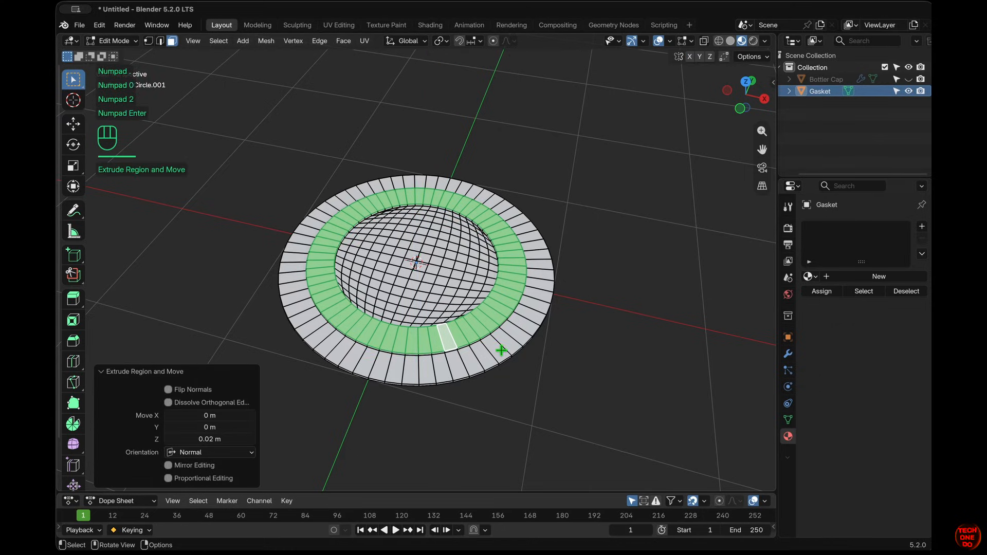
left_click(566, 369)
key("Tab")
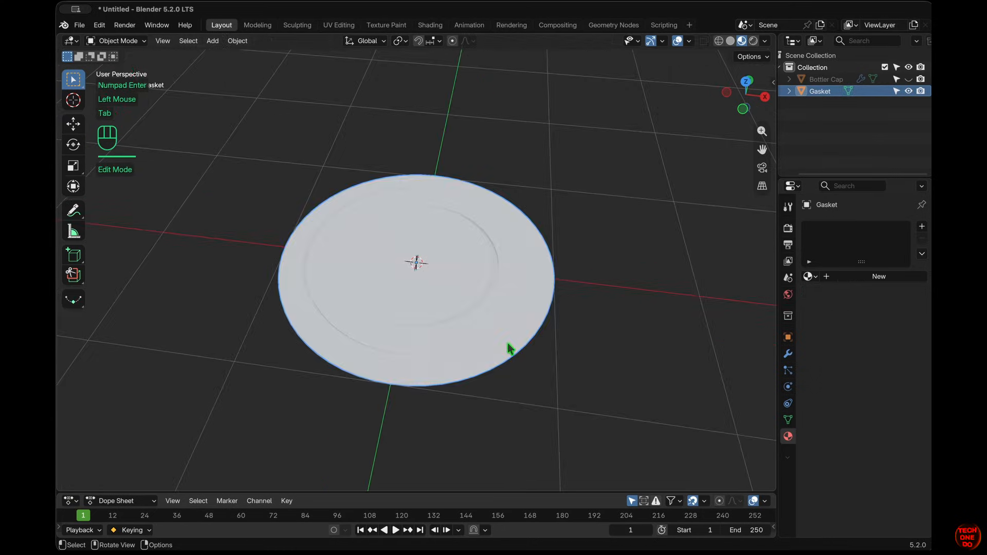
- Add a level 3 Subdivision Surface to the gasket and show the viewport in Solid shading
scroll(507, 344, "down", 5)
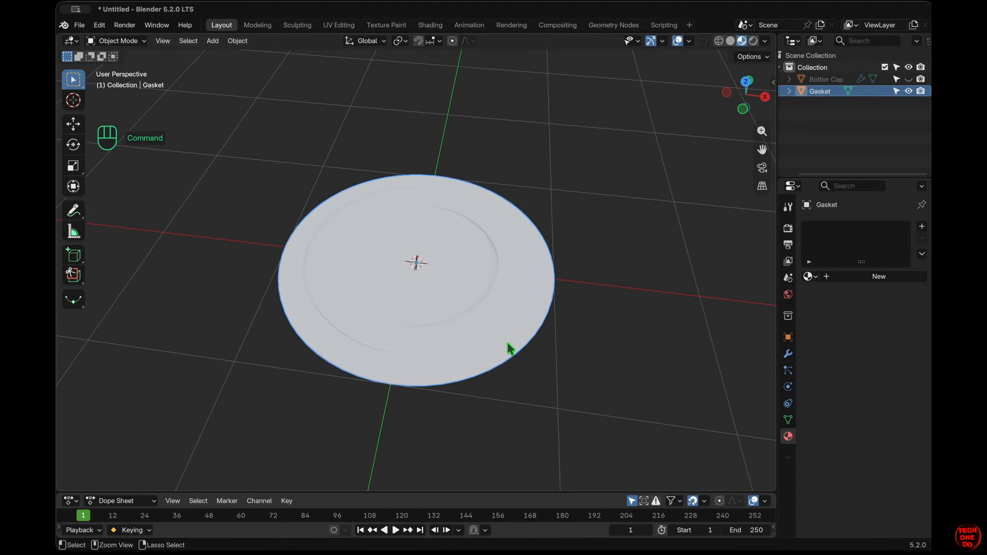
key("super+3")
left_click(731, 41)
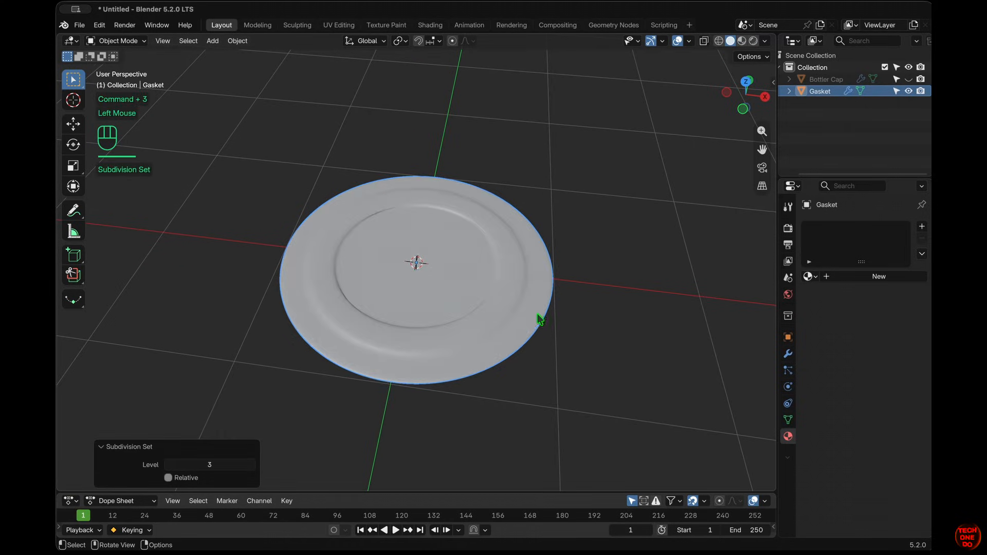
- Switch the viewport to Material Preview and give the gasket a new material with a transmission weight of 0.740
scroll(523, 333, "up", 5)
scroll(523, 333, "down", 5)
scroll(522, 333, "up", 4)
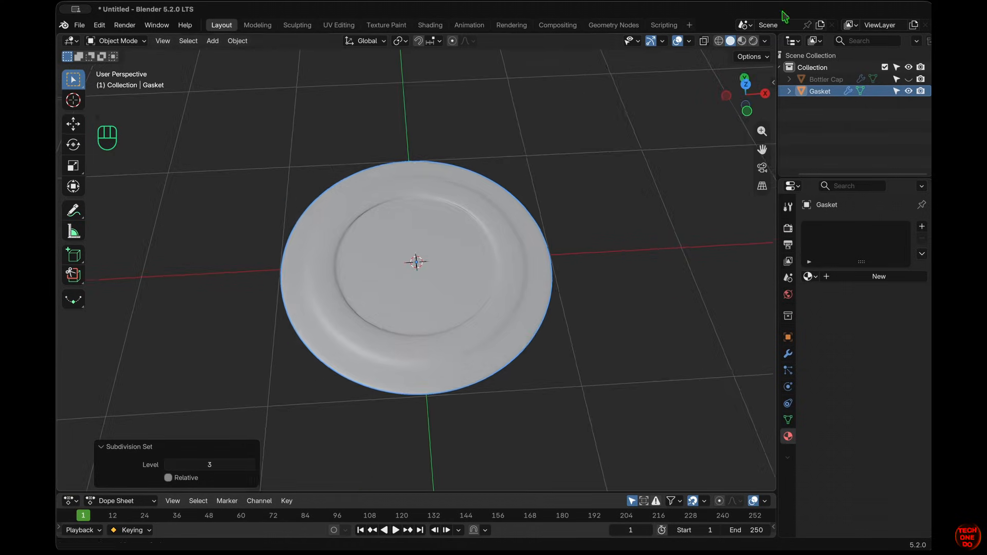
left_click(742, 41)
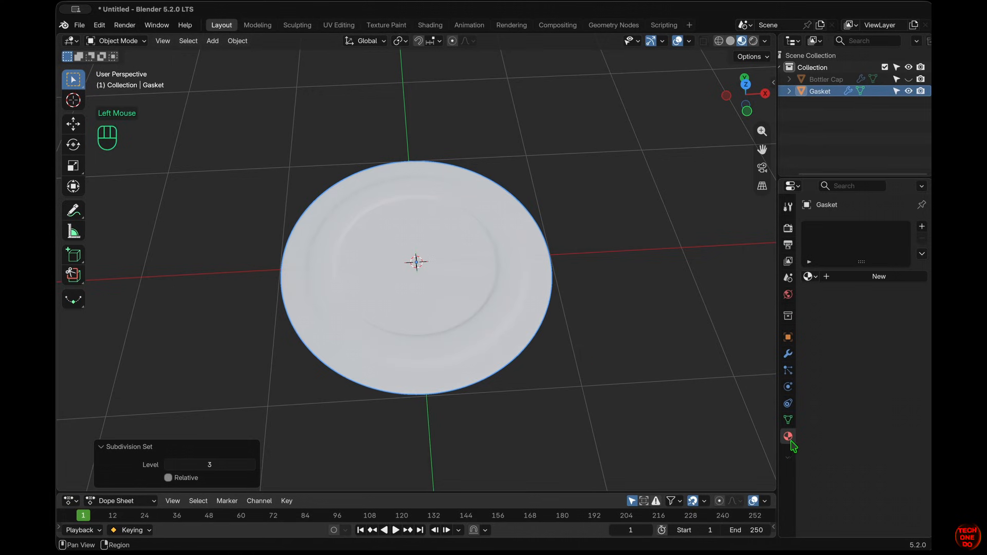
left_click(880, 277)
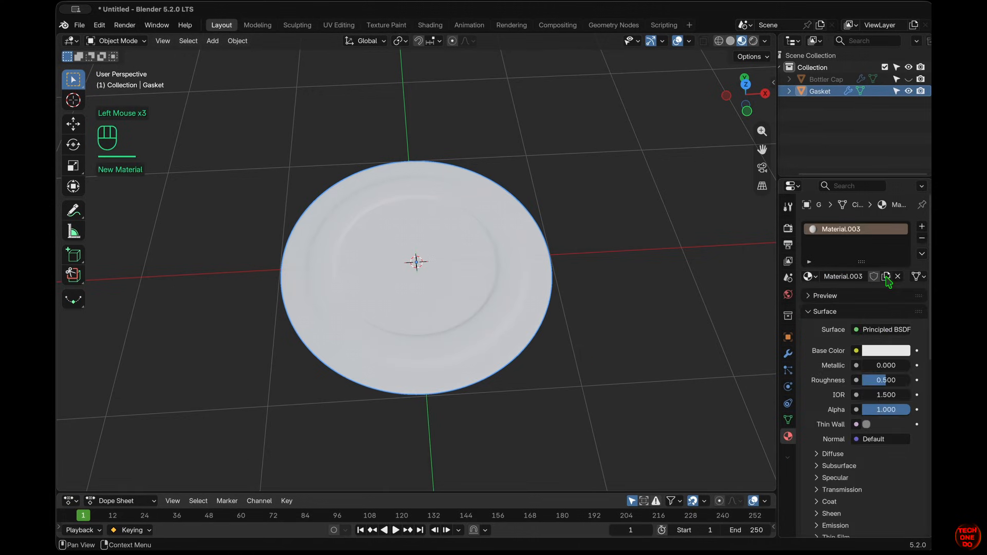
left_click_drag(872, 508, 930, 508)
middle_click_drag(542, 328, 533, 296)
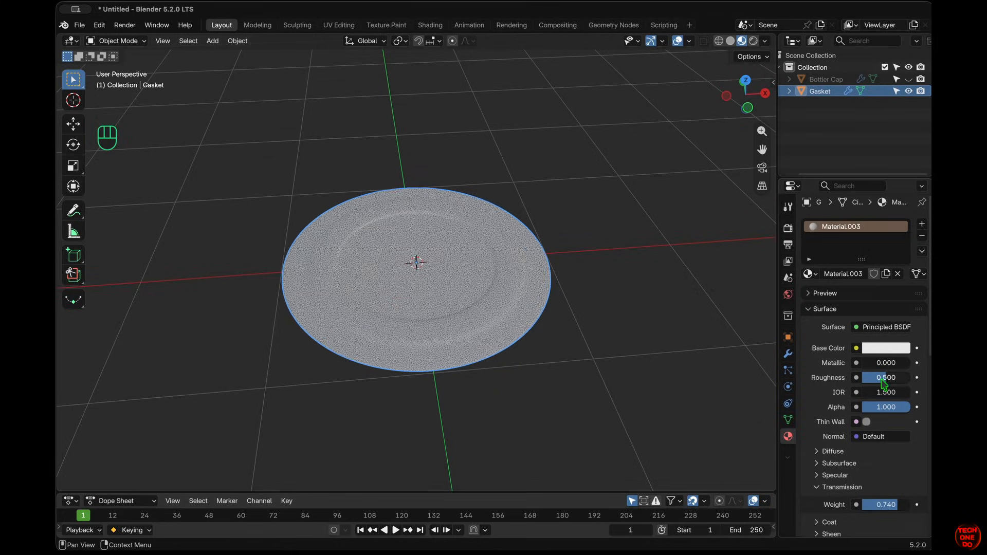
- Lower the roughness of the gasket's material to 0.333
left_click_drag(885, 380, 872, 381)
middle_click_drag(542, 319, 537, 307)
left_click_drag(882, 380, 888, 379)
scroll(633, 348, "up", 5)
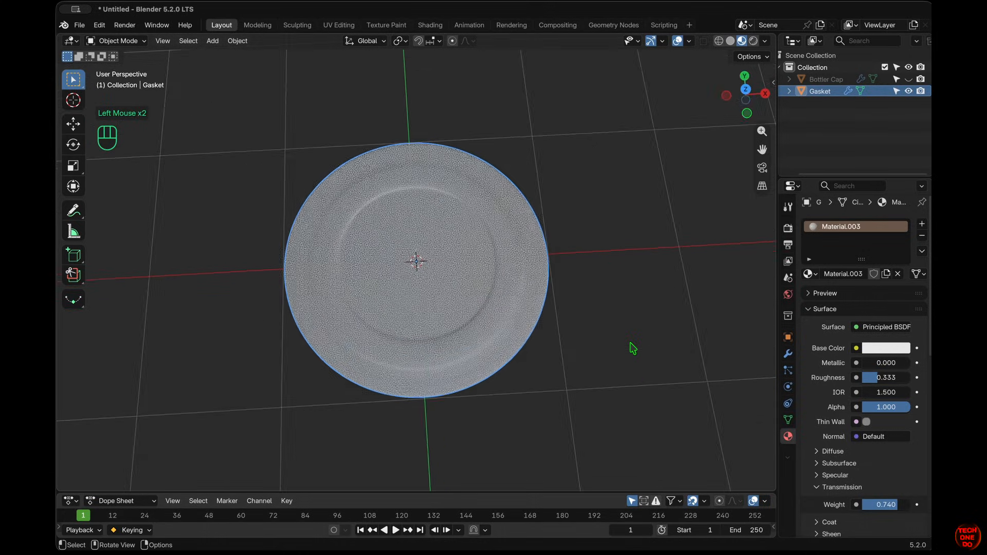
scroll(633, 348, "up", 2)
scroll(632, 348, "down", 3)
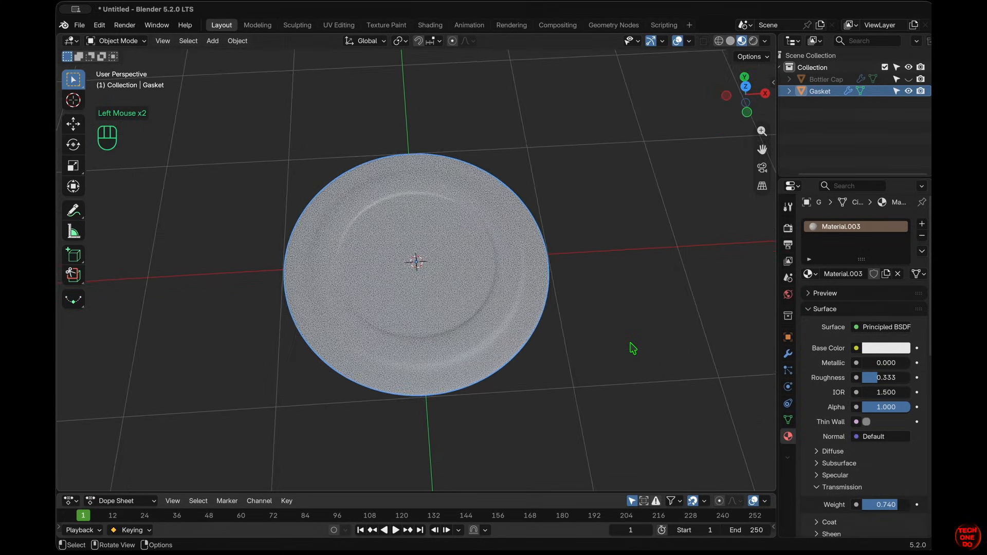
- Unhide the bottle cap and set the EEVEE viewport samples to 128
left_click(909, 79)
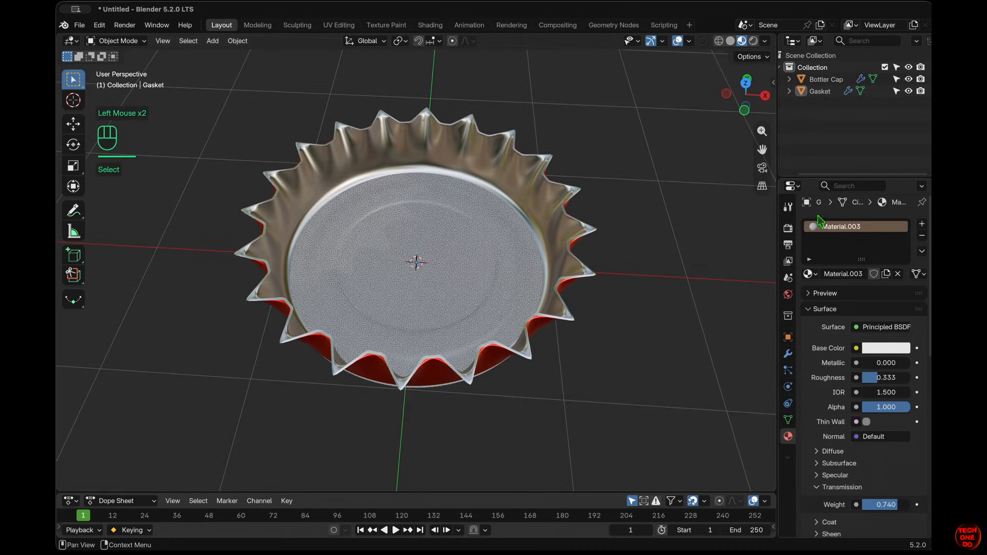
left_click(788, 229)
left_click(899, 275)
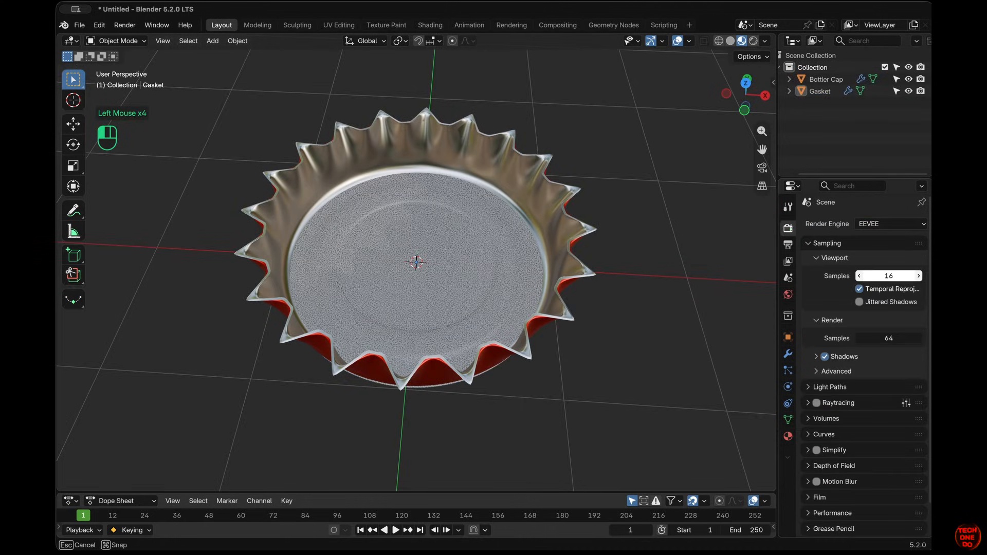
key("Return")
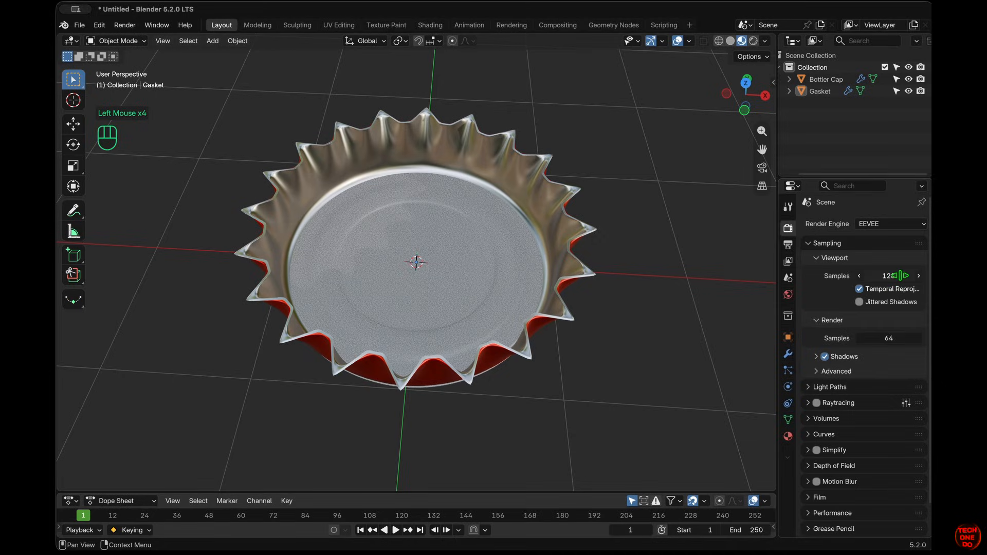
middle_click_drag(639, 317, 640, 317)
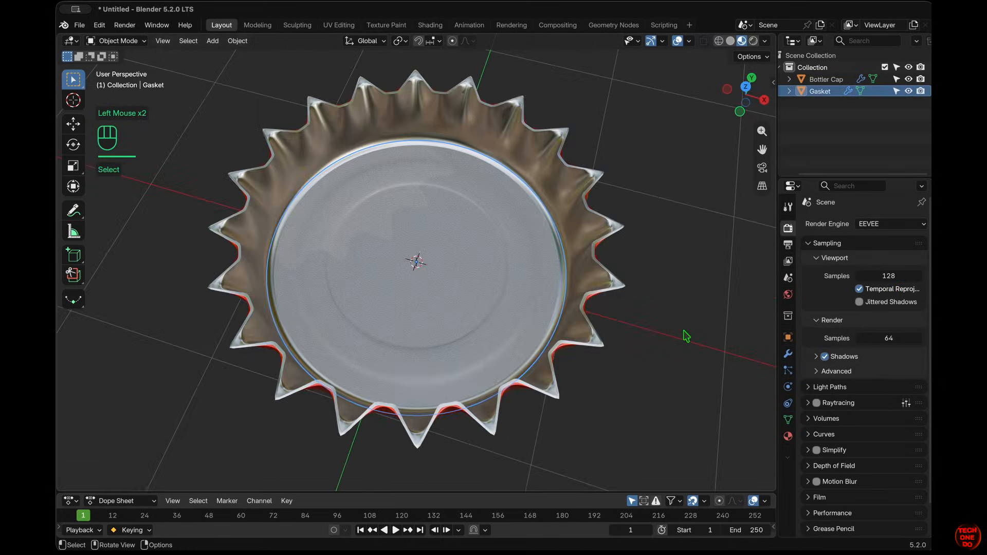
- Scale the gasket uniformly by about 0.95 so it fits inside the cap
middle_click_drag(685, 336, 685, 337)
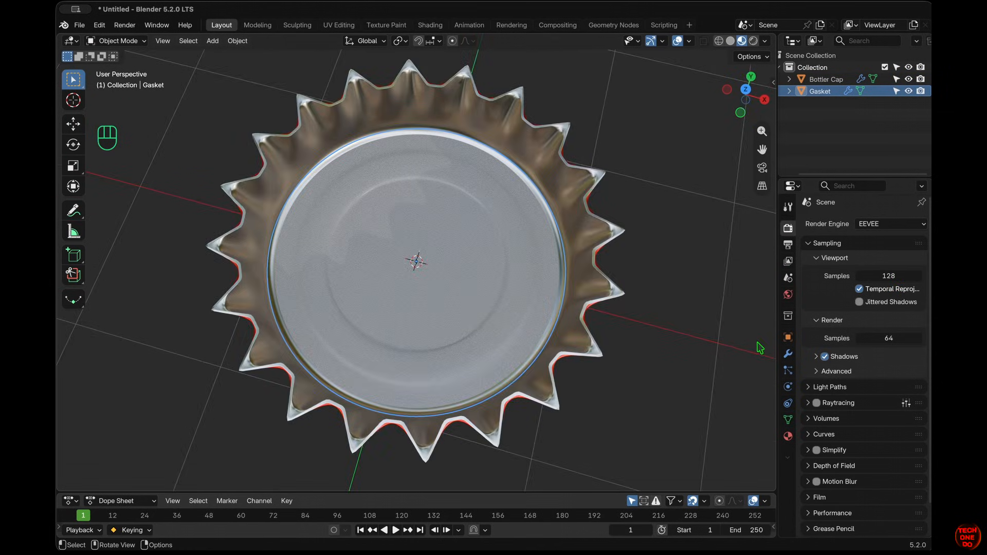
key("s")
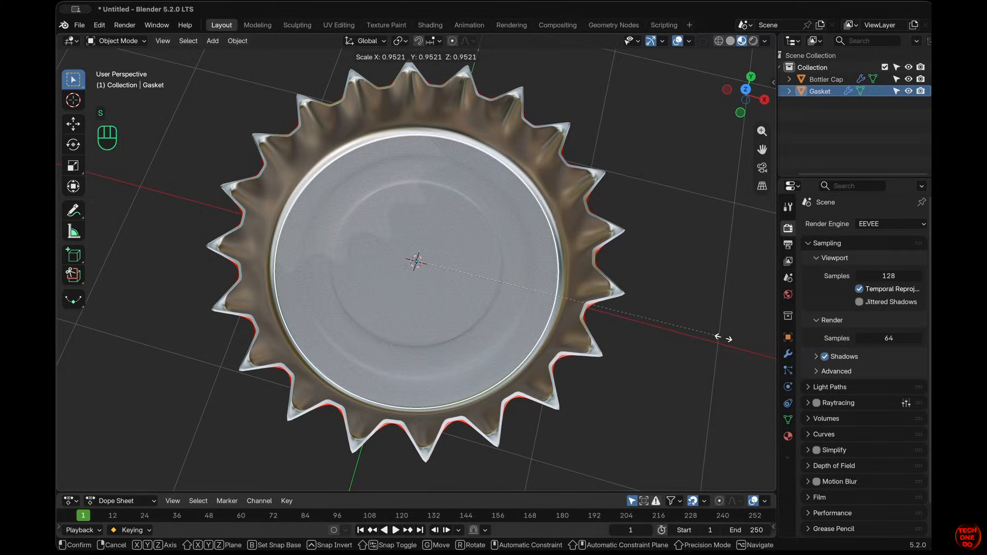
left_click(721, 338)
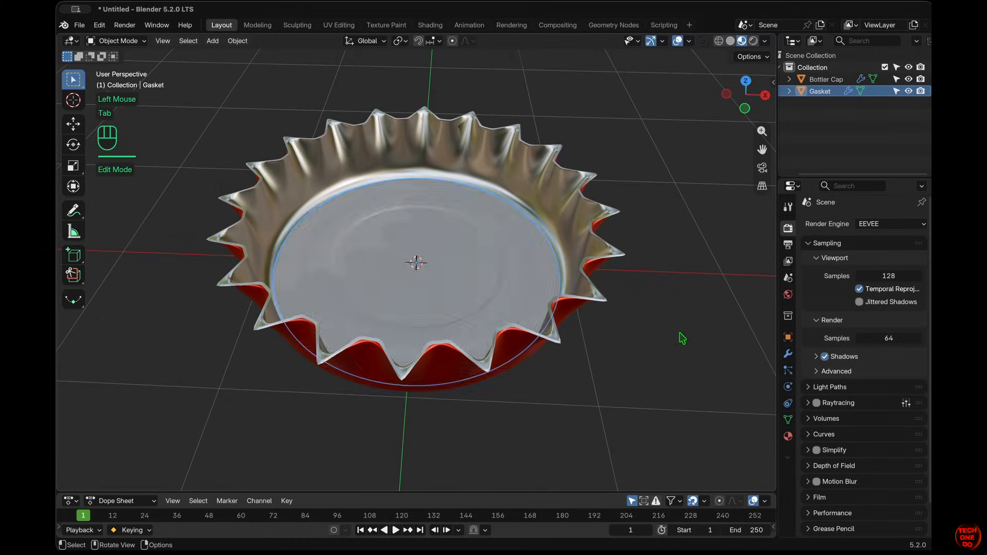
- Move the gasket up 0.01 m along the global Z axis and deselect it
type("gz.01")
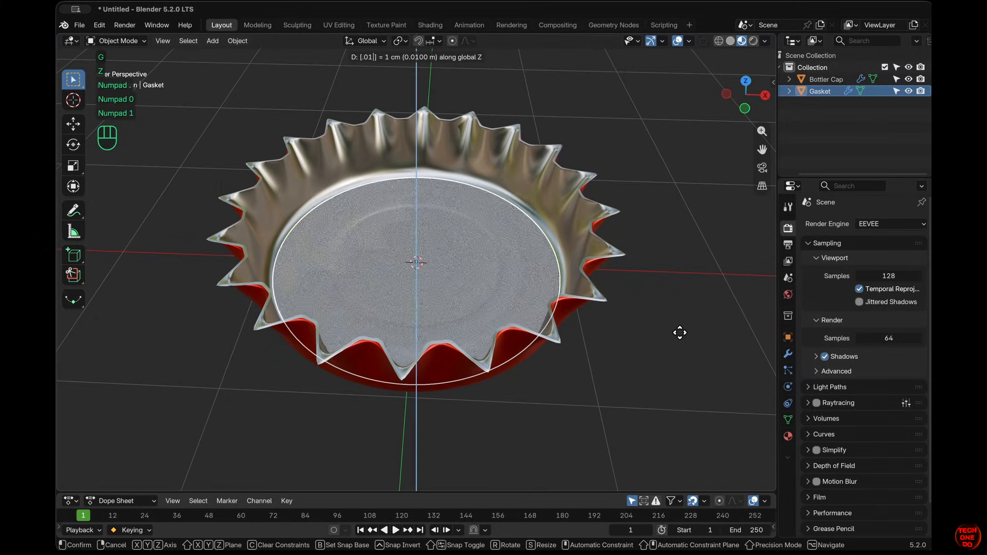
key("Return")
key("Tab")
middle_click_drag(679, 333, 680, 333)
left_click(680, 332)
key("Tab")
scroll(680, 334, "up", 1)
scroll(680, 333, "down", 2)
left_click(679, 333)
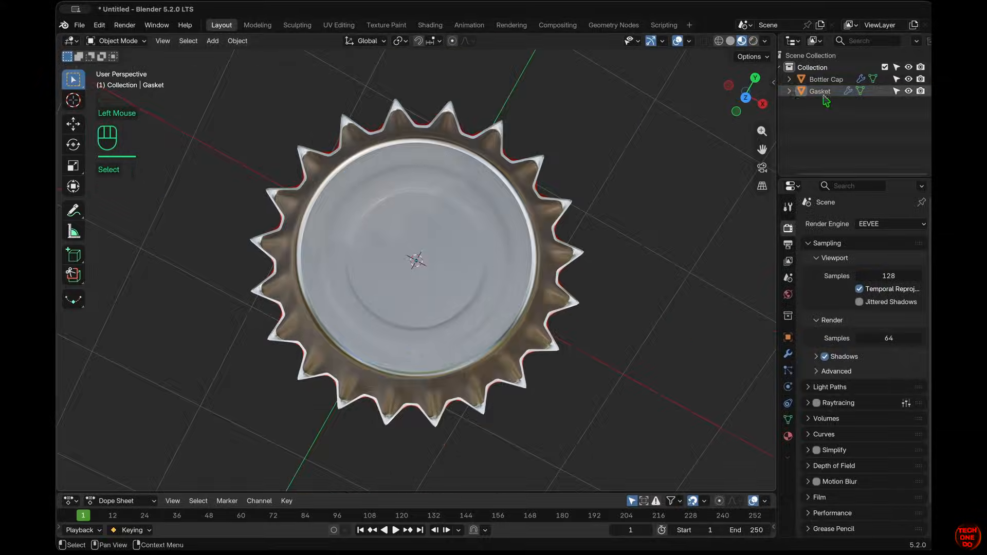
- Parent the gasket to the bottle cap with the Object parent type
left_click(512, 247)
middle_click_drag(536, 269, 536, 270)
left_click(538, 274, "shift")
middle_click_drag(604, 286, 609, 315)
key("ctrl+p")
left_click(604, 288)
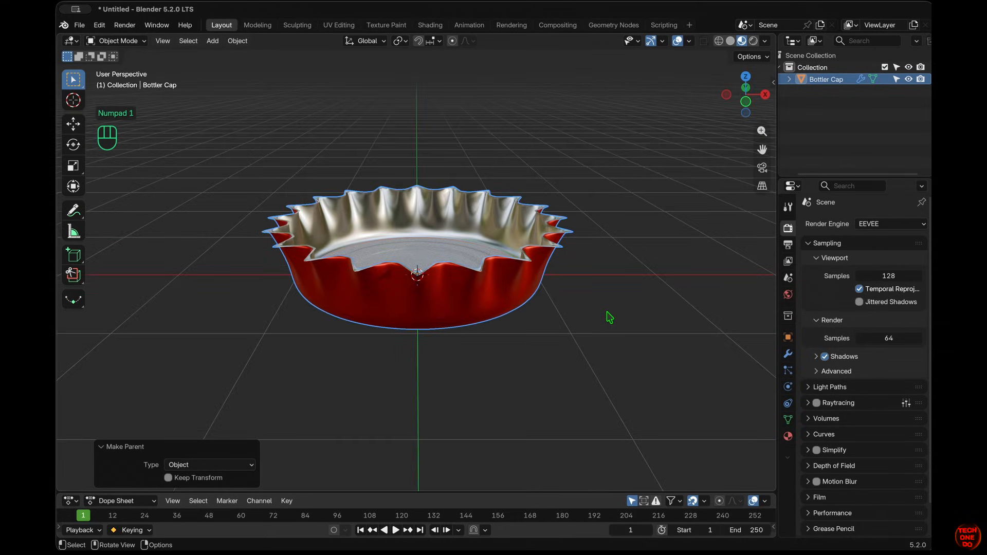
- Rotate the bottle cap 180° around the global X axis
left_click(485, 299)
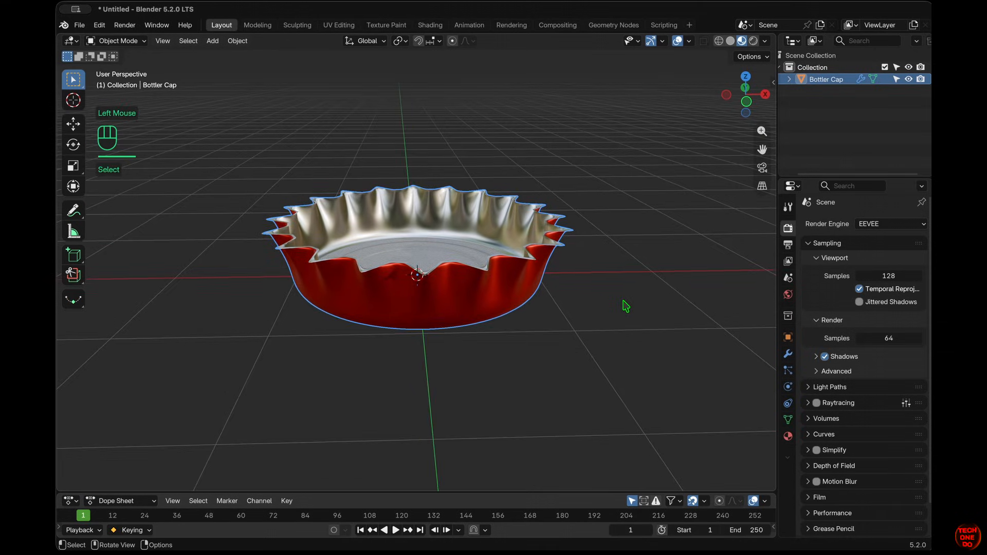
key("r")
key("x")
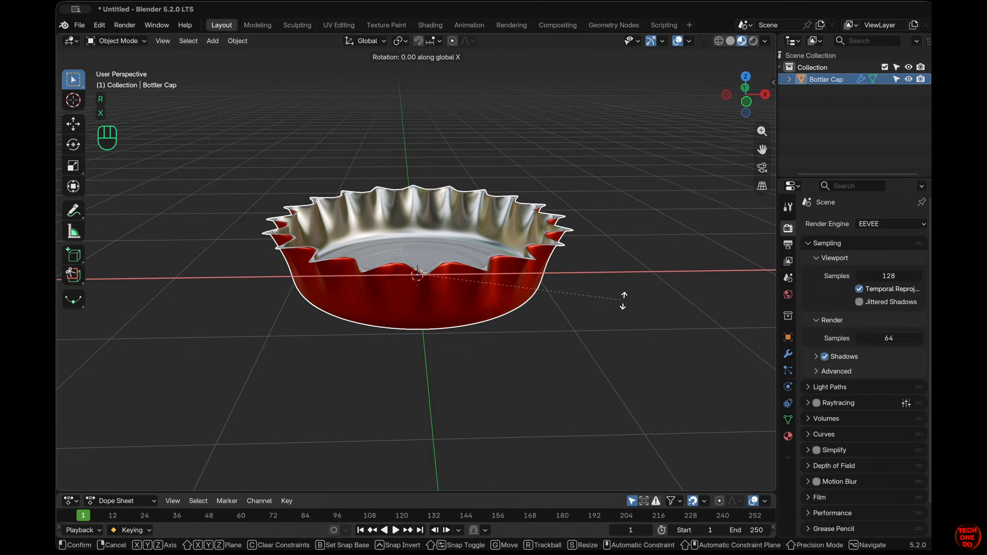
key("KP_1")
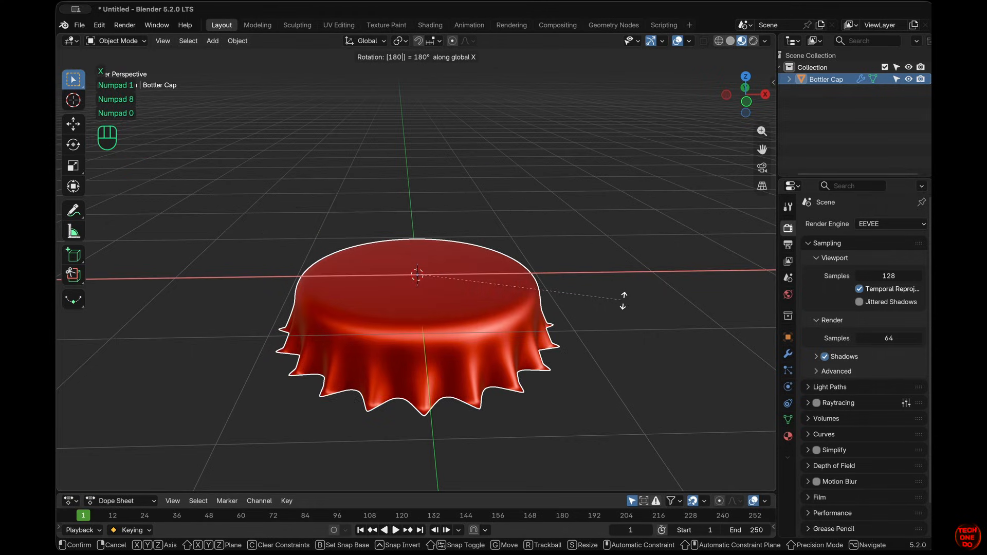
key("KP_Enter")
- Set the bottle cap's origin to its geometry, using the bounds center
double_click(480, 331)
right_click(458, 373)
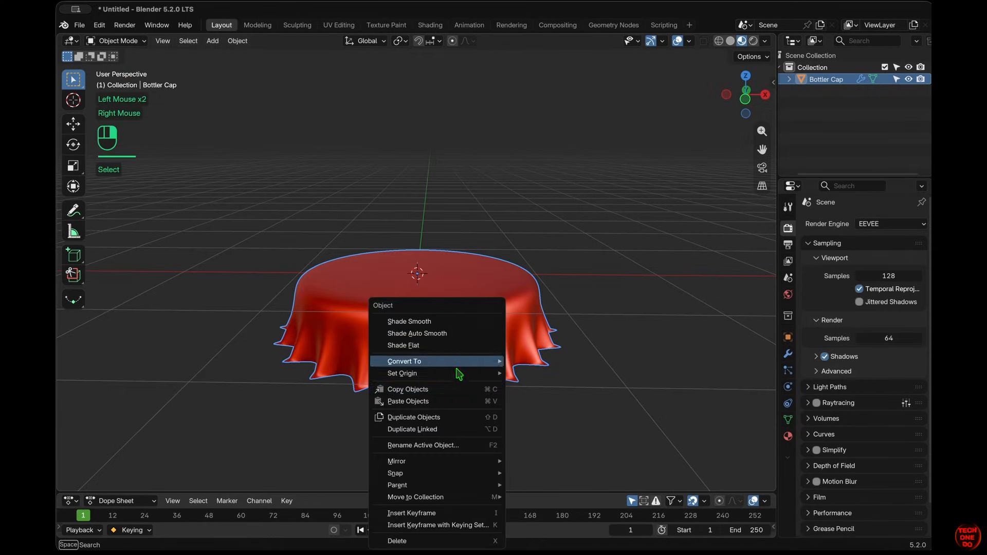
mouse_move(483, 374)
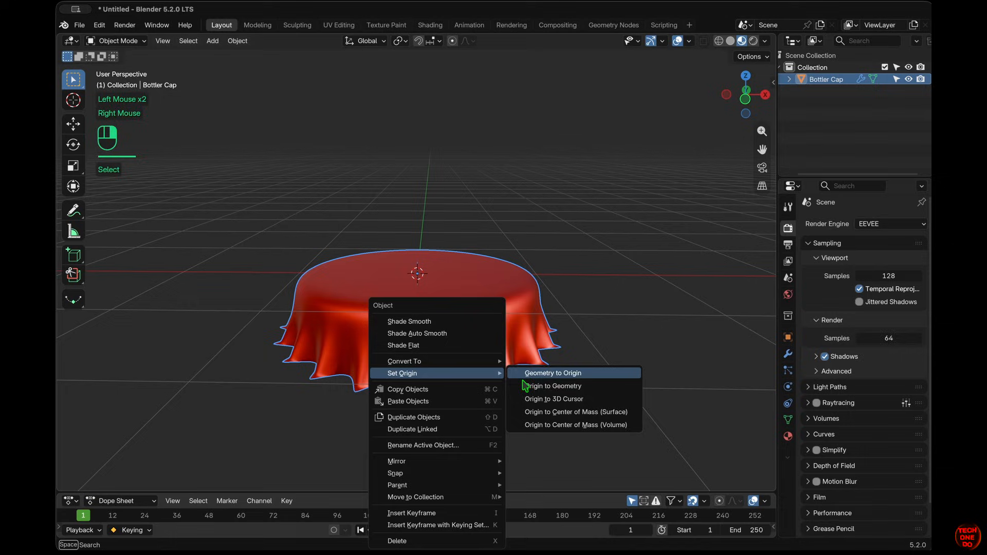
left_click(572, 386)
left_click(211, 478)
left_click(207, 498)
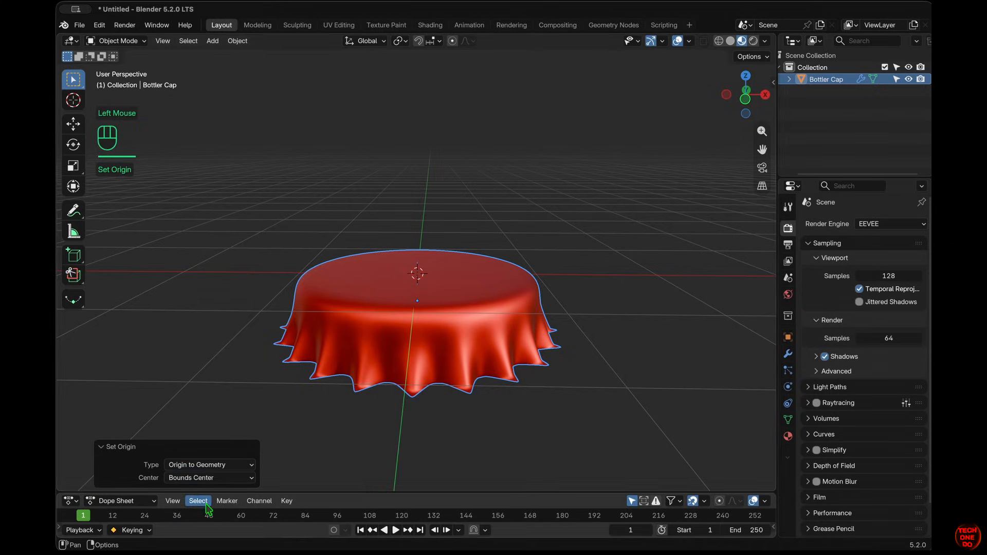
- Snap the bottle cap to the 3D cursor in the front view and deselect it
key("KP_1")
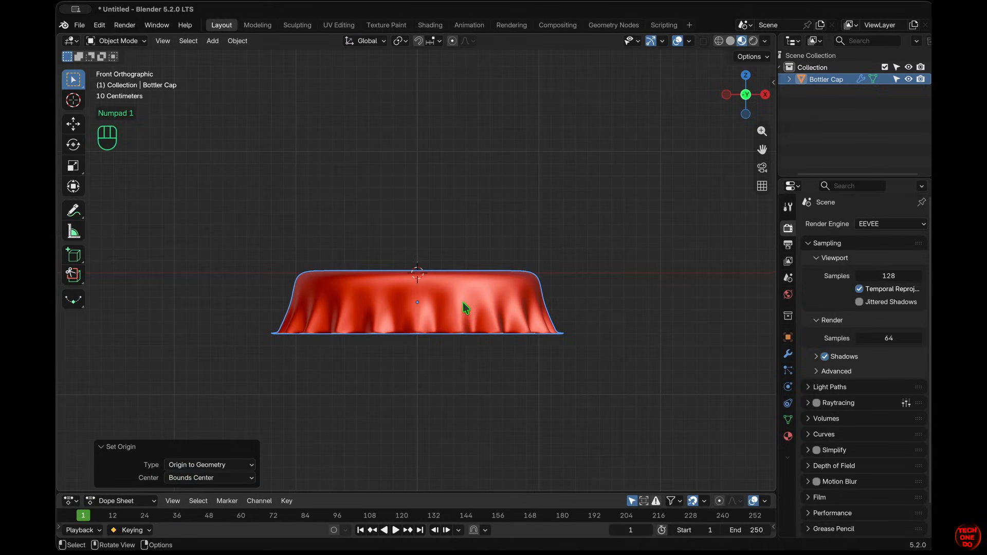
key("shift+s")
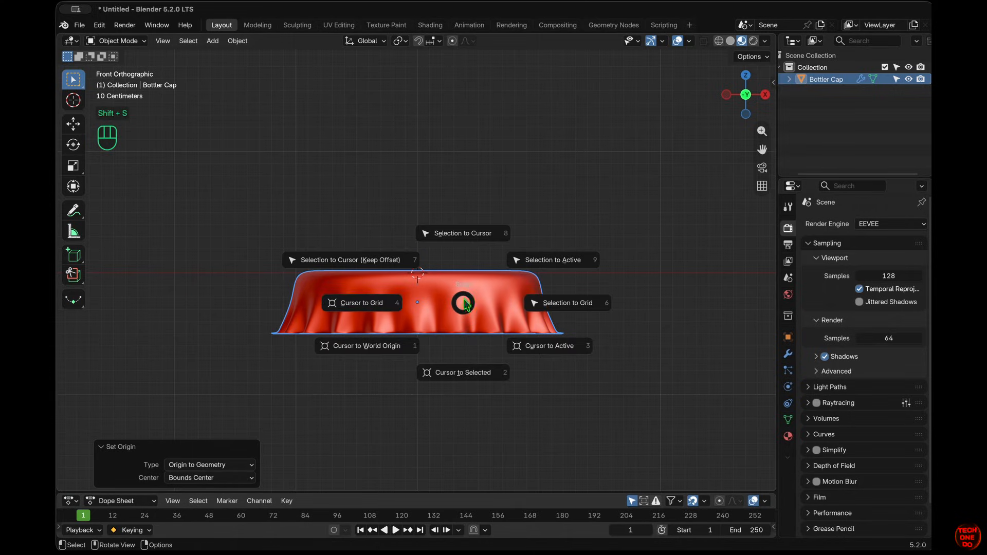
left_click(470, 237)
left_click(562, 369)
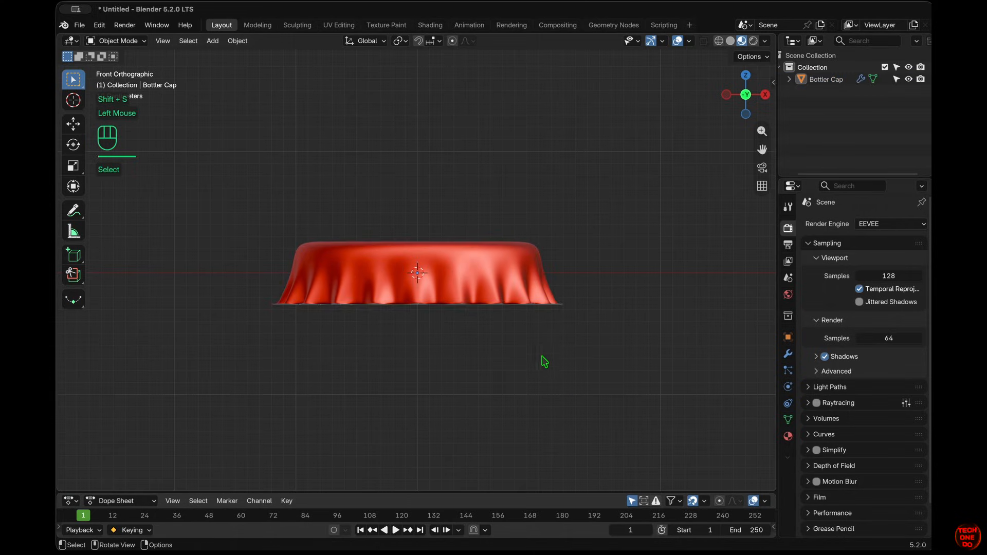
- Add a text object at the cap's center and replace its content with "Cola" followed by a line break
middle_click_drag(542, 359, 531, 338)
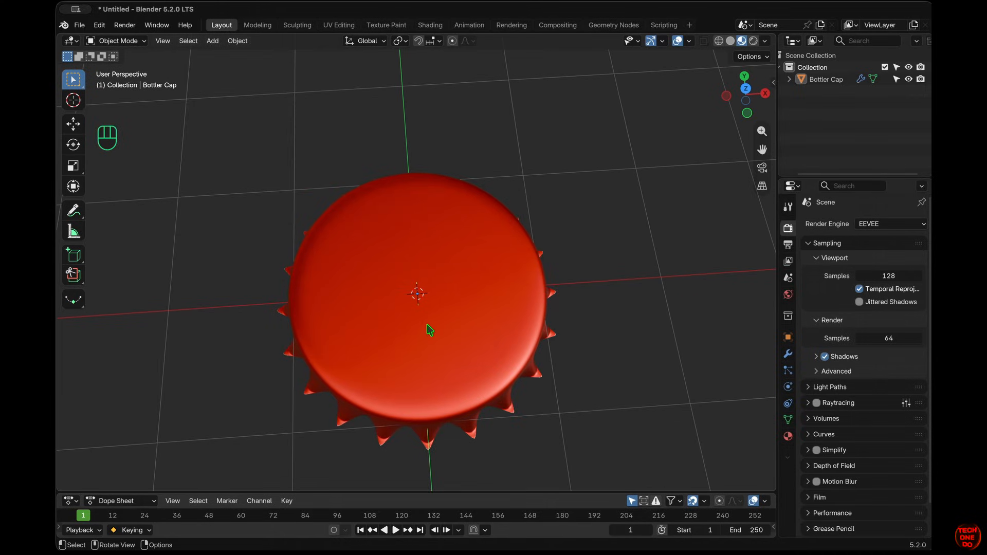
key("shift+a")
mouse_move(430, 329)
left_click(399, 357)
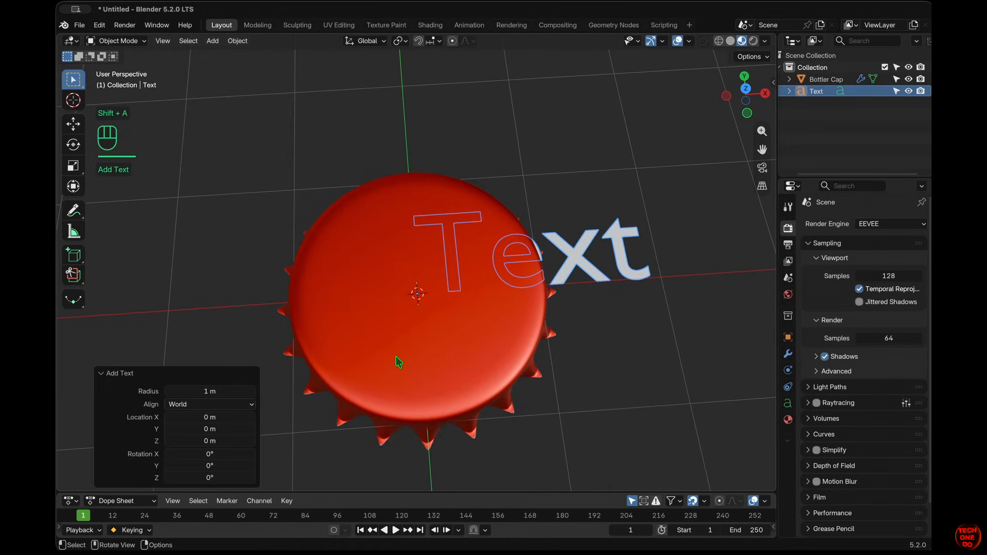
key("Tab")
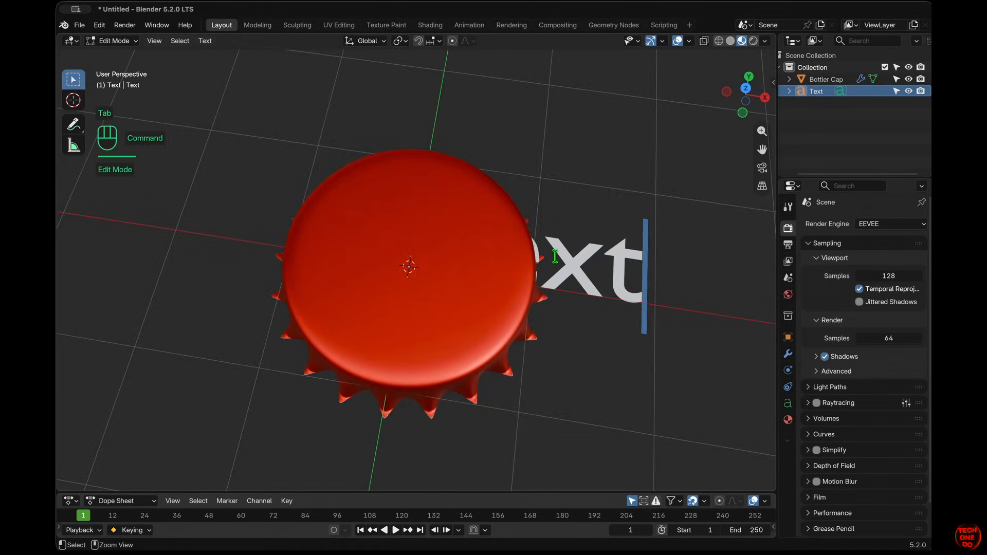
key("super+a")
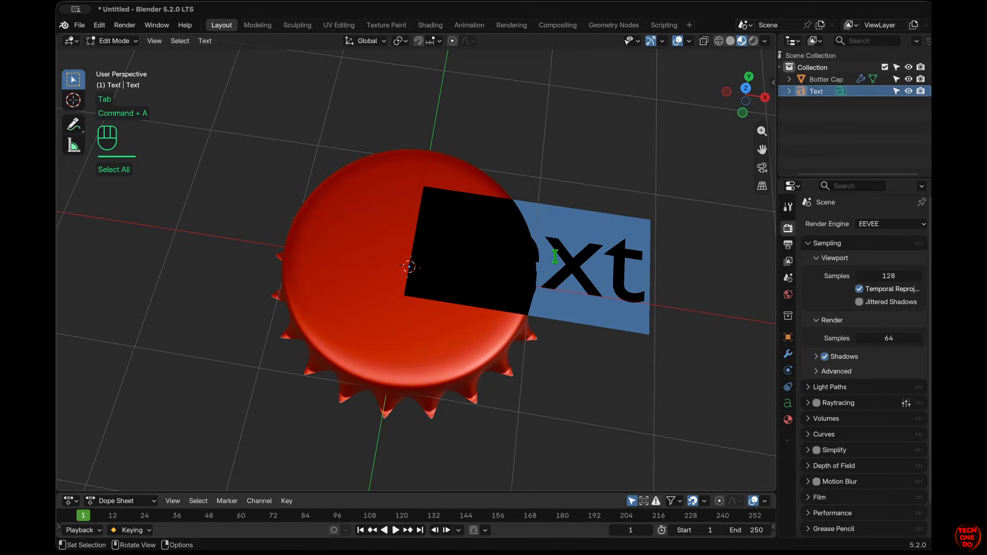
key("BackSpace")
type("Cola")
middle_click_drag(556, 257, 751, 395)
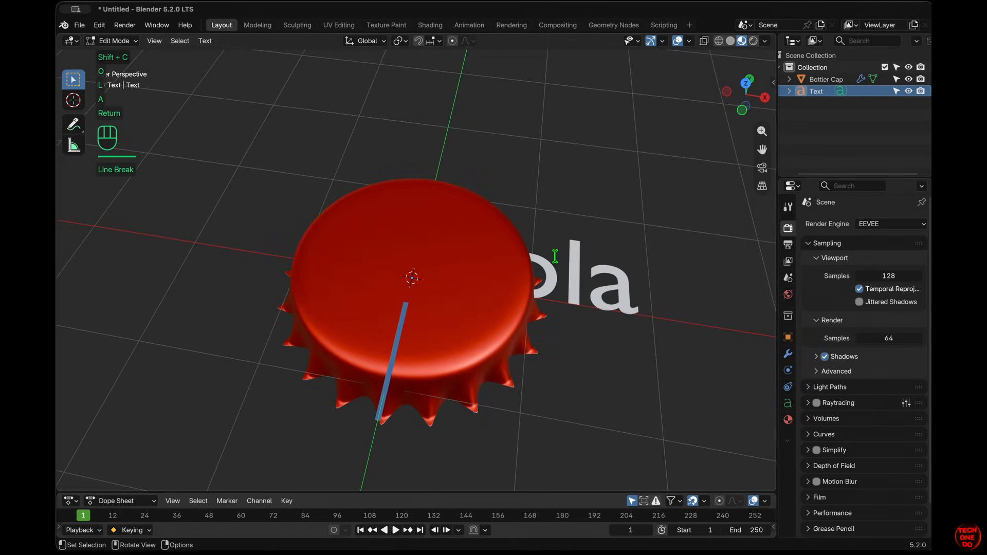
key("Tab")
- Set the text's horizontal alignment to Center
left_click(788, 403)
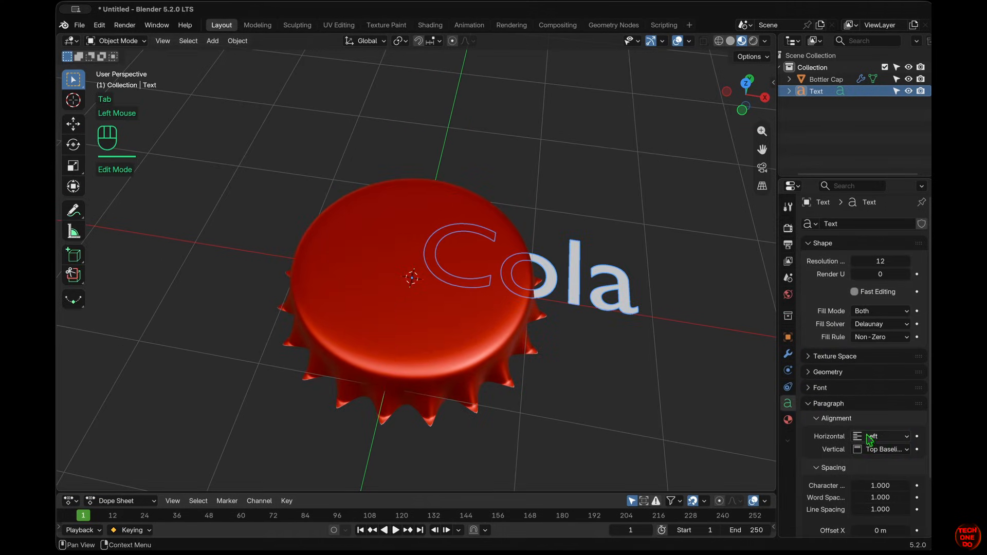
left_click(882, 438)
left_click(880, 463)
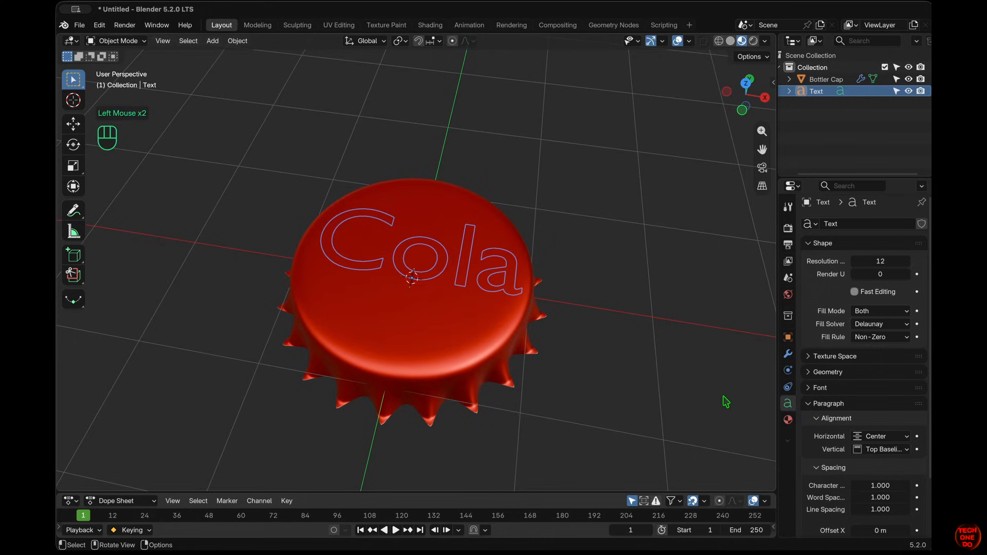
- Load the font from the bookmarked Fonts folder's Neonderthaw subfolder as the text's regular font
left_click(820, 387)
left_click(906, 408)
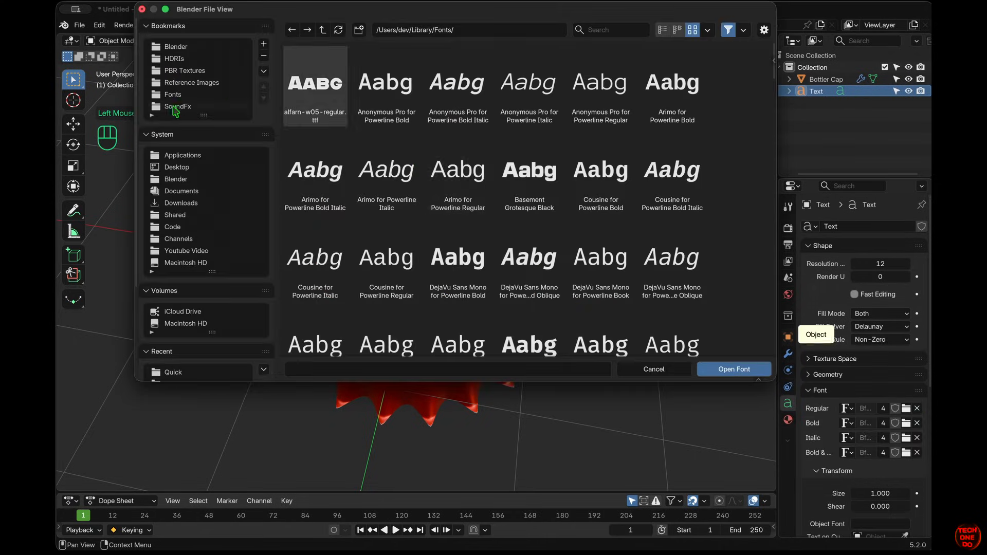
left_click(172, 94)
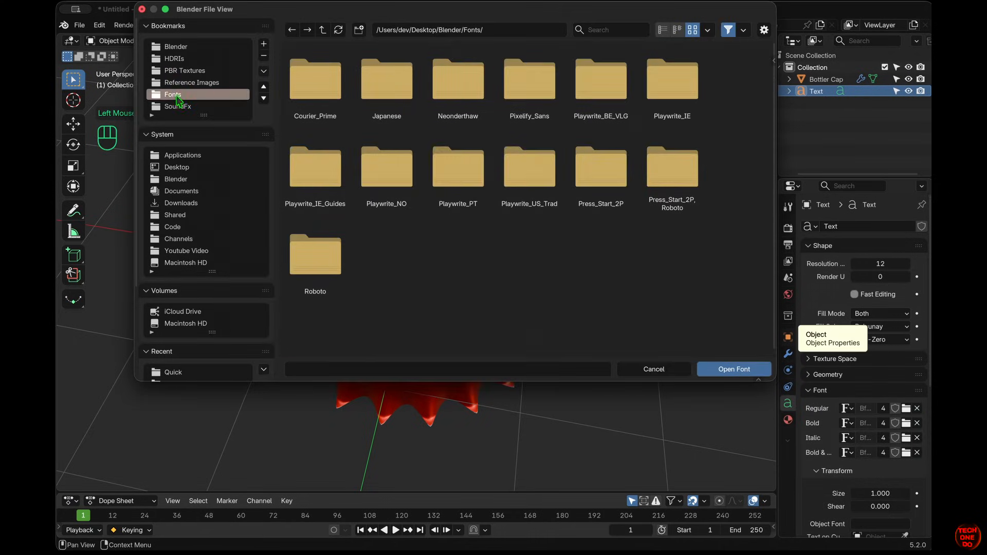
left_click(458, 82)
left_click(331, 102)
left_click(735, 369)
scroll(863, 359, "down", 2)
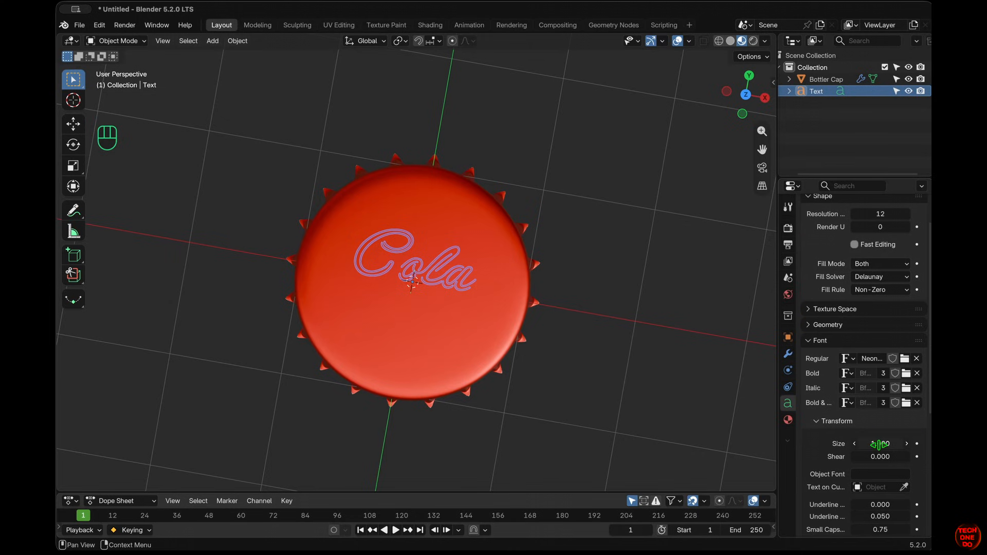
- Set the Cola text's size to 1.38 and raise it about 0.37 m along Z above the cap's top
left_click_drag(880, 443, 921, 444)
scroll(647, 427, "down", 10)
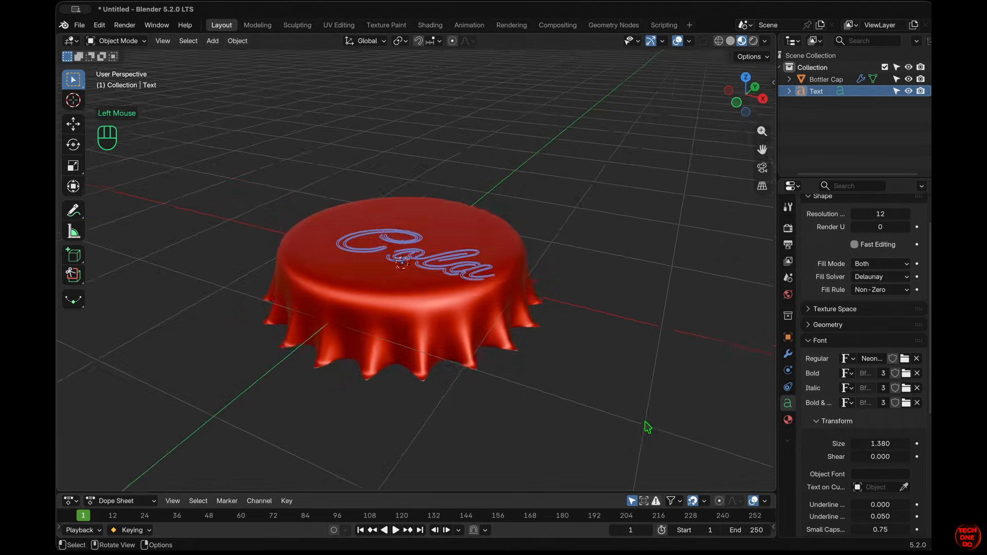
key("g")
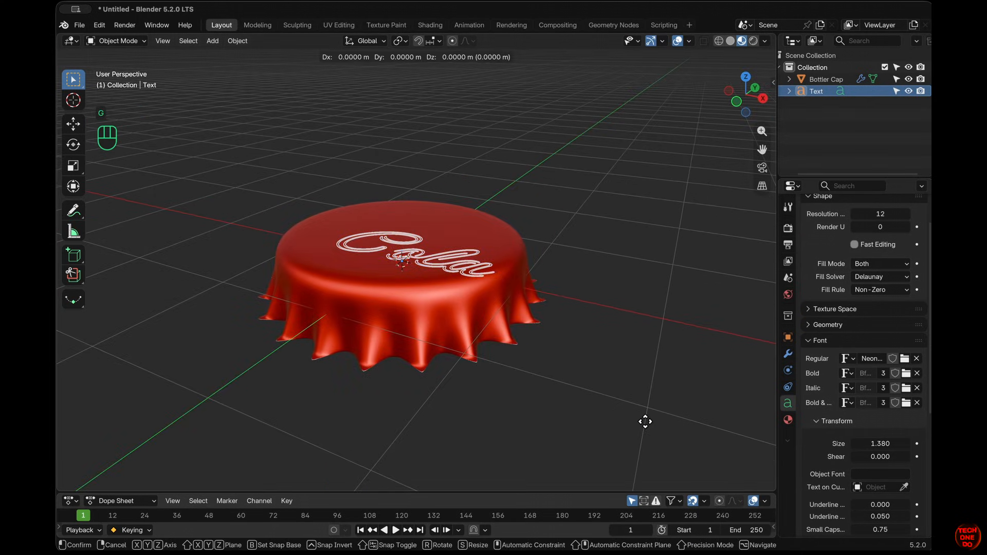
key("z")
left_click(646, 386)
scroll(647, 386, "up", 5)
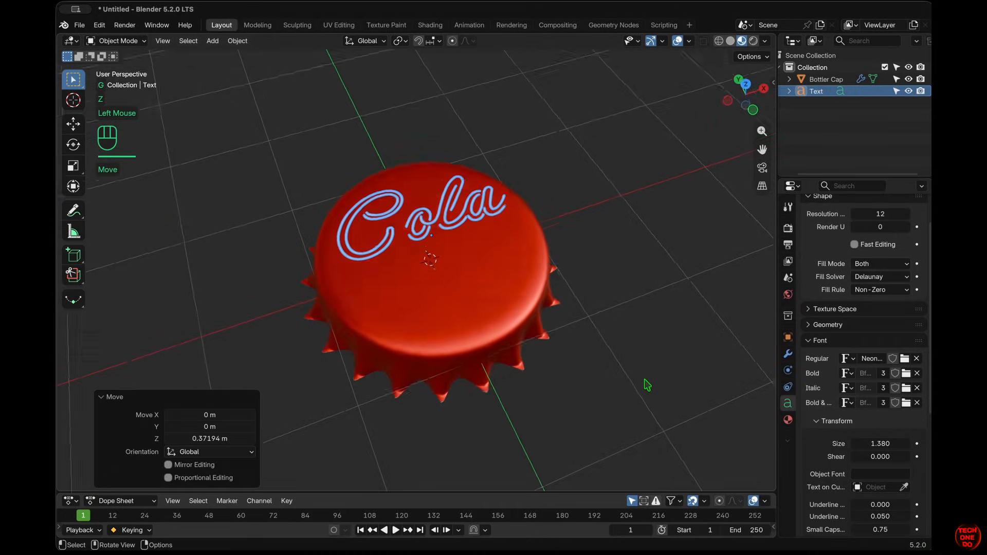
- Move the text about -0.2 m along Y in the top view to center it on the cap
key("g")
key("KP_7")
key("y")
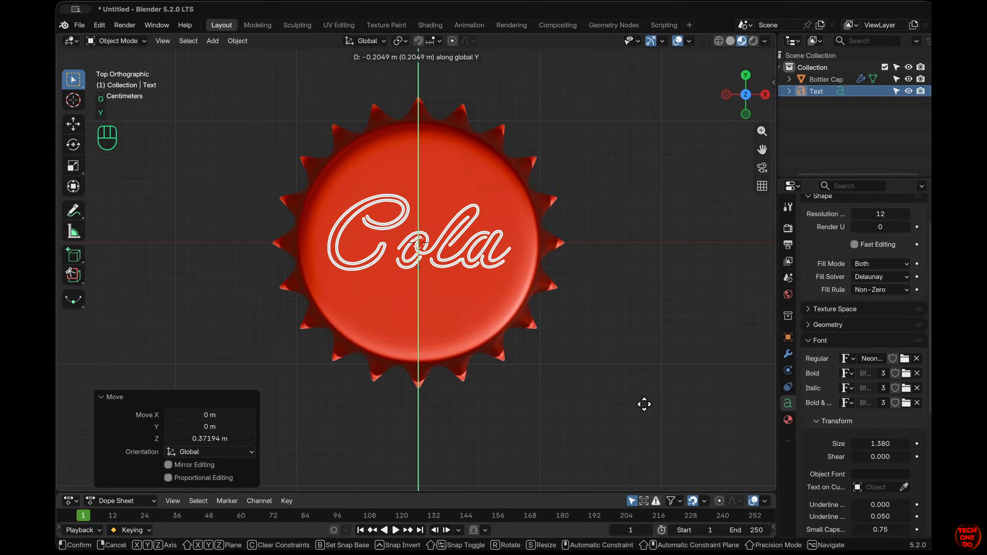
key("ctrl")
left_click(644, 404, "ctrl")
- Thicken the lettering by setting the text's geometry offset to 0.006 m
middle_click_drag(644, 404, 418, 265)
left_click(866, 324)
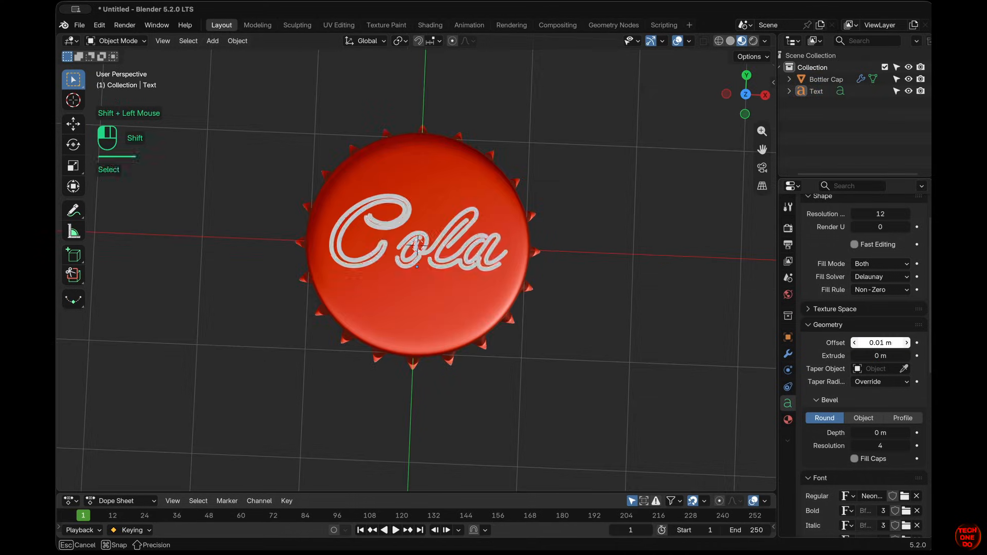
left_click_drag(880, 343, 885, 344, "shift")
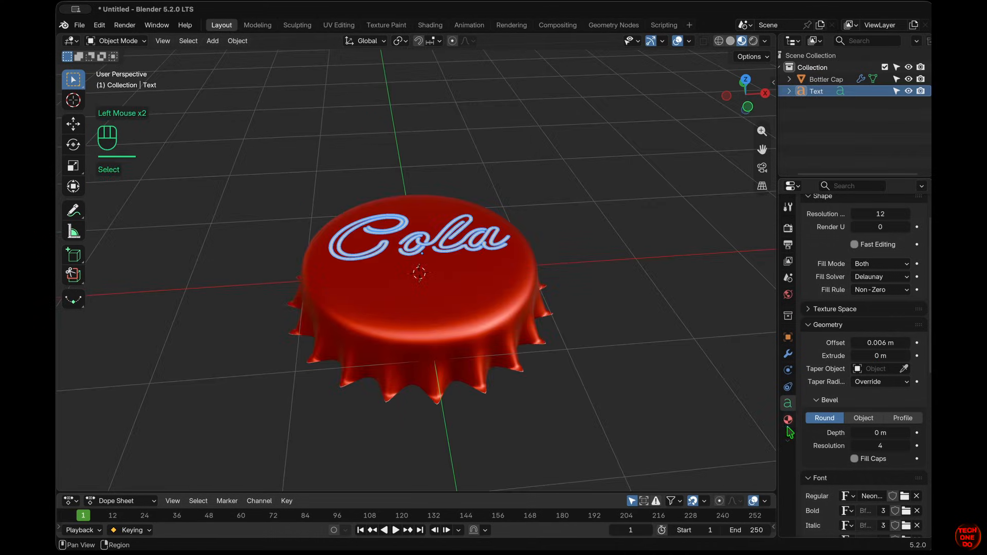
- Add a Shrinkwrap modifier to the text with the bottle cap as its target
left_click(787, 354)
left_click(874, 227)
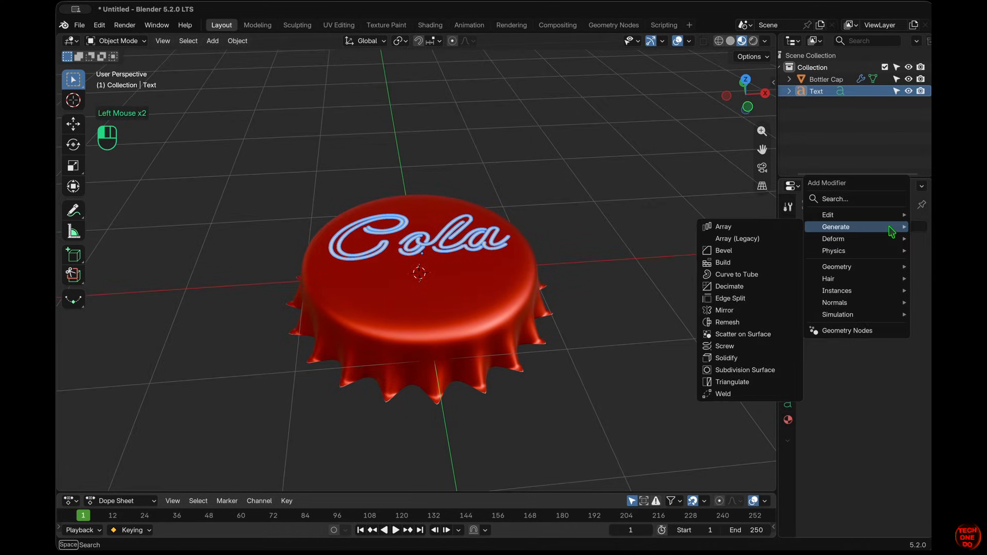
mouse_move(831, 240)
left_click(763, 312)
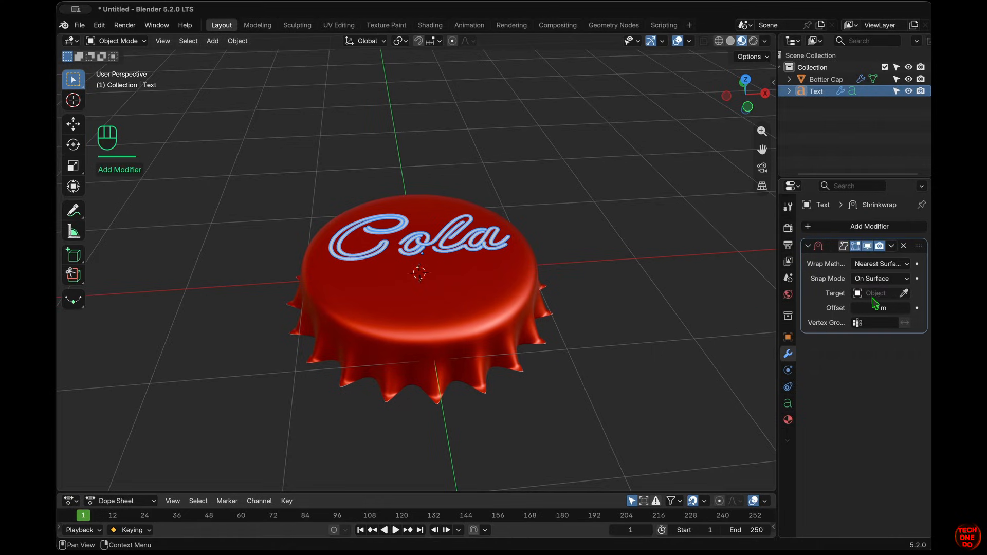
left_click(905, 294)
left_click(455, 293)
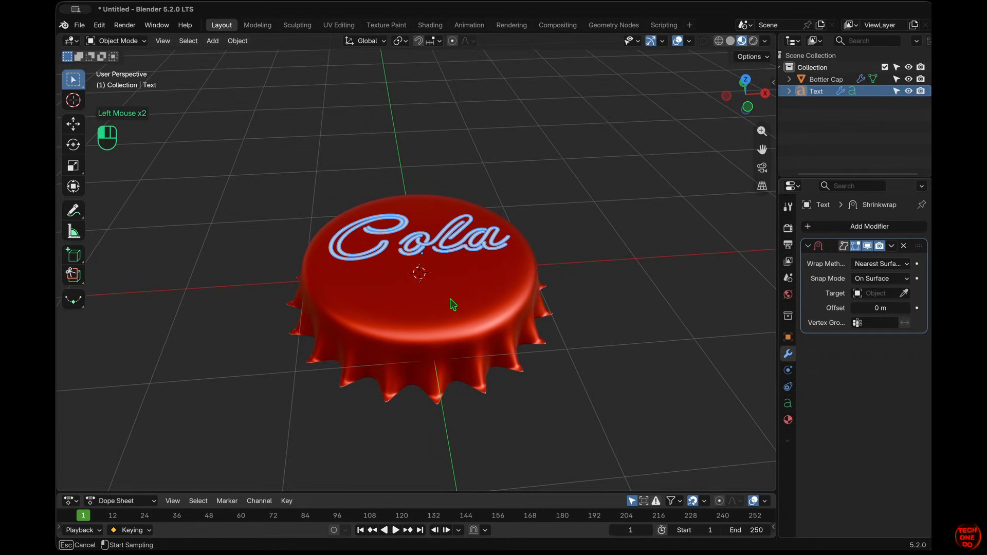
- Set the Shrinkwrap to the Project method in the negative direction only, with an offset of 0.002 m
left_click(898, 264)
left_click(847, 296)
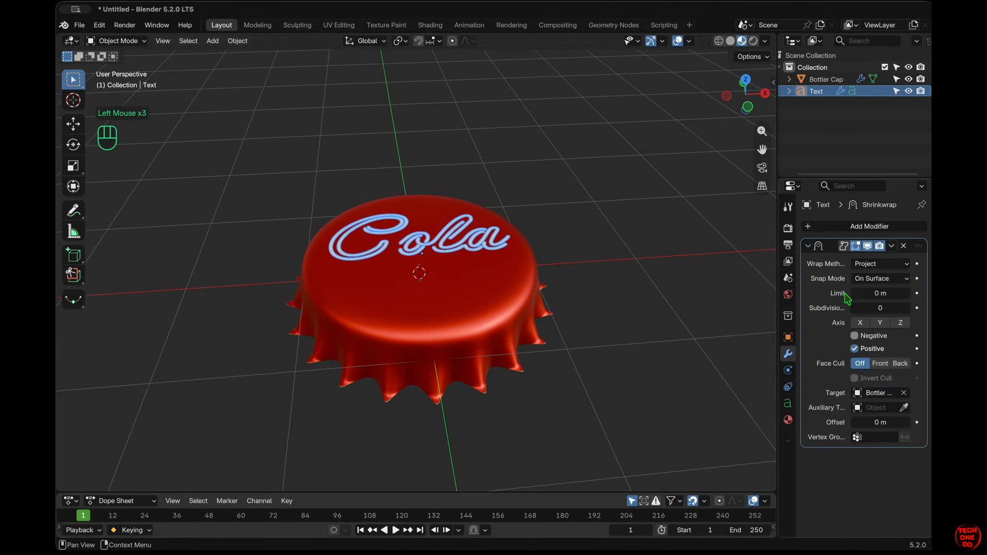
left_click(855, 337)
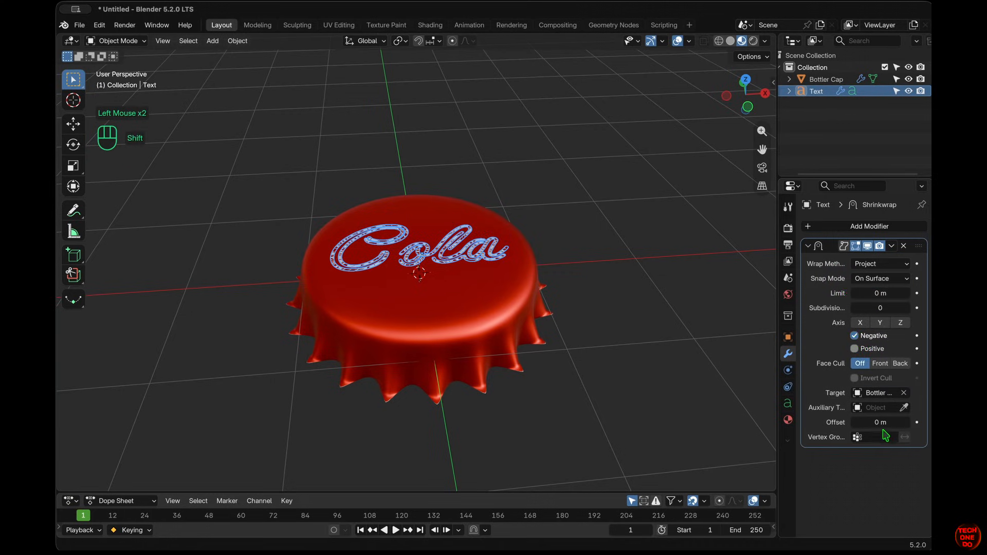
left_click_drag(884, 423, 886, 423, "shift")
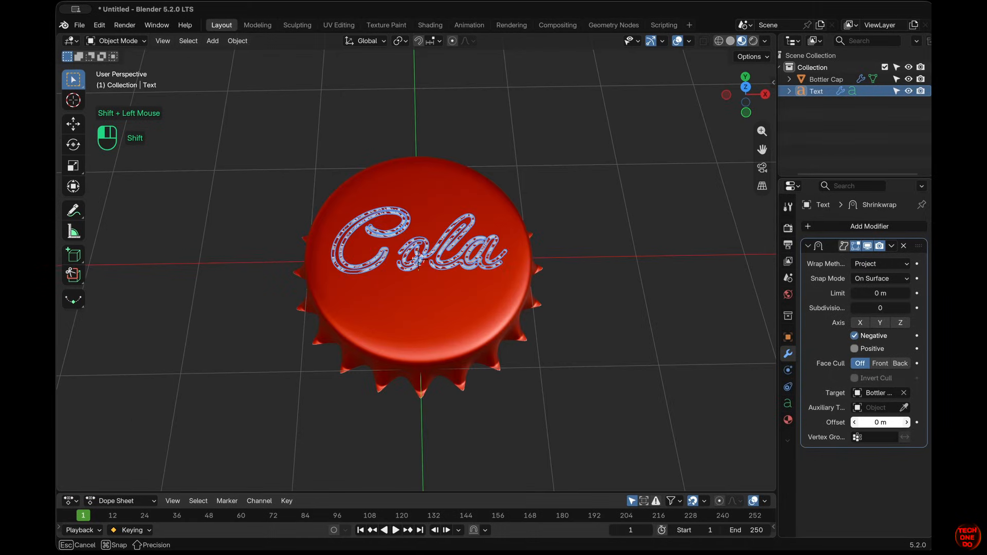
left_click_drag(883, 422, 893, 422, "shift")
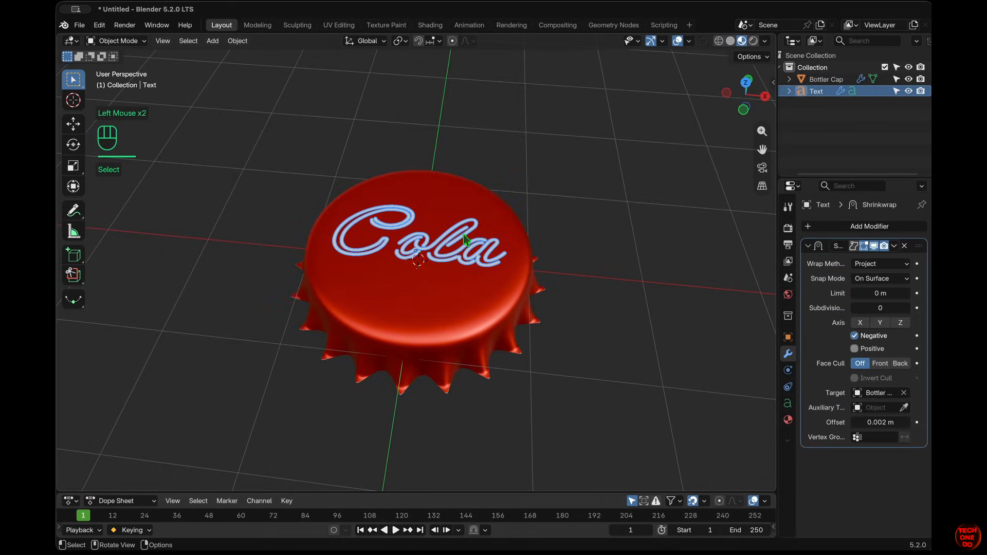
- Parent the text to the bottle cap with the Object option and deselect everything
left_click(440, 307, "shift")
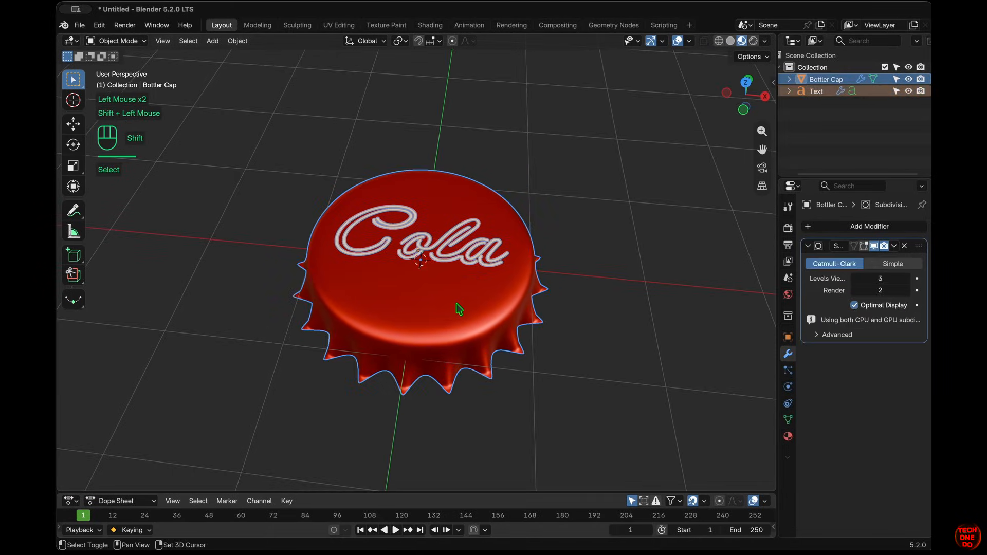
key("ctrl+p")
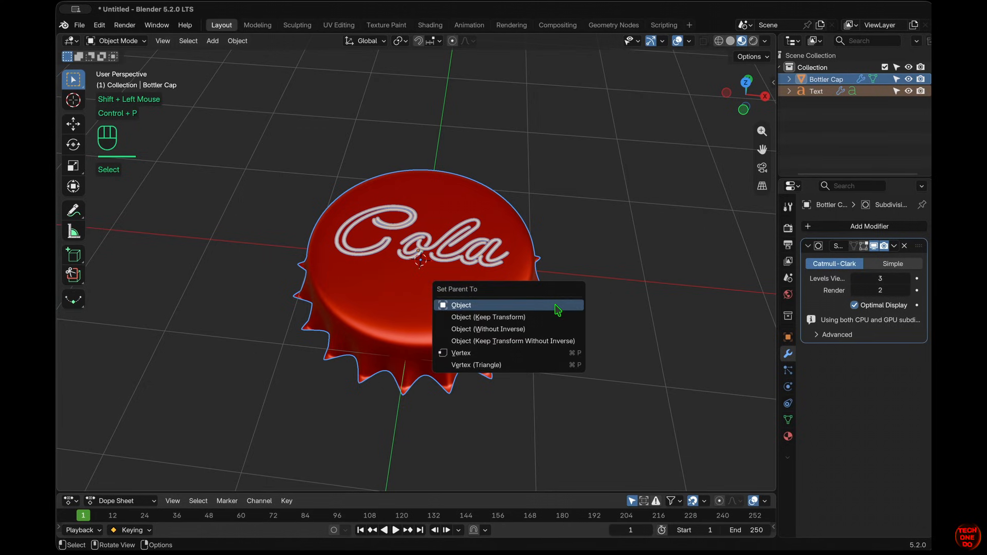
left_click(557, 310)
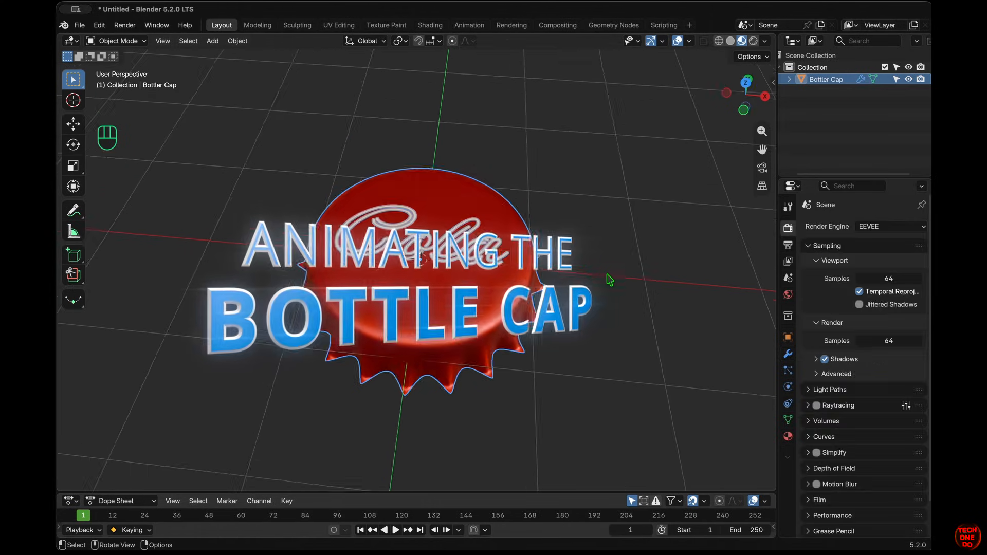
left_click(610, 280)
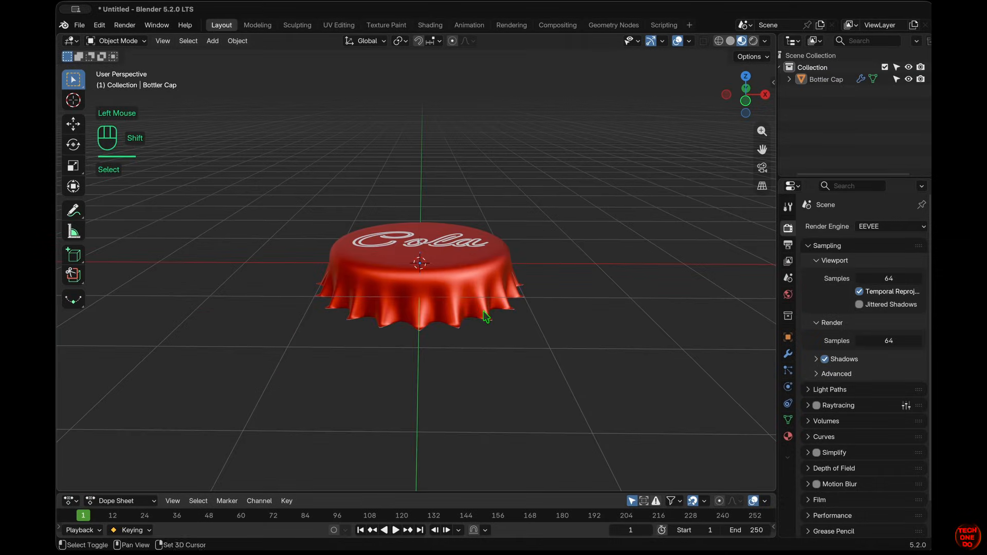
- Add a cube-shaped empty around the bottle cap at the world origin and deselect it
key("shift+a")
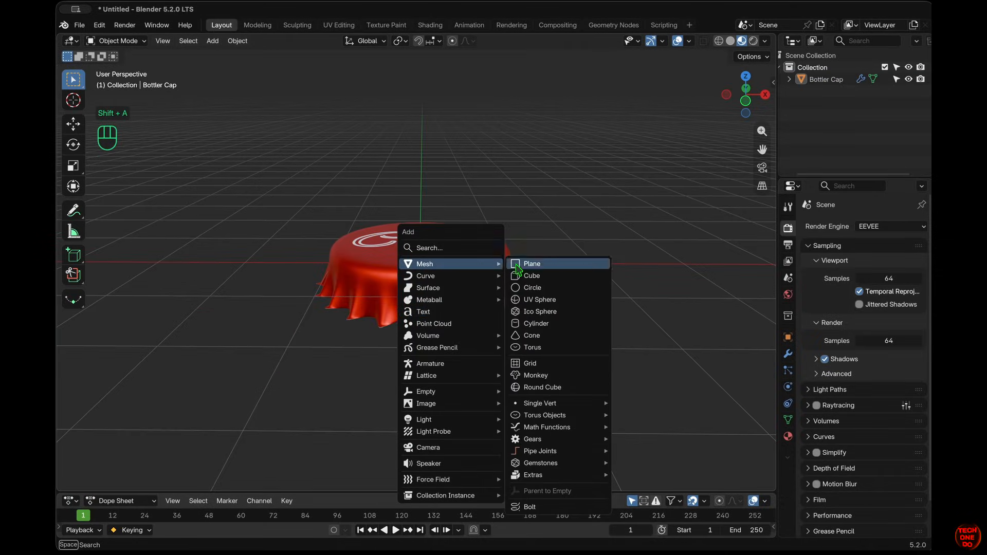
mouse_move(467, 391)
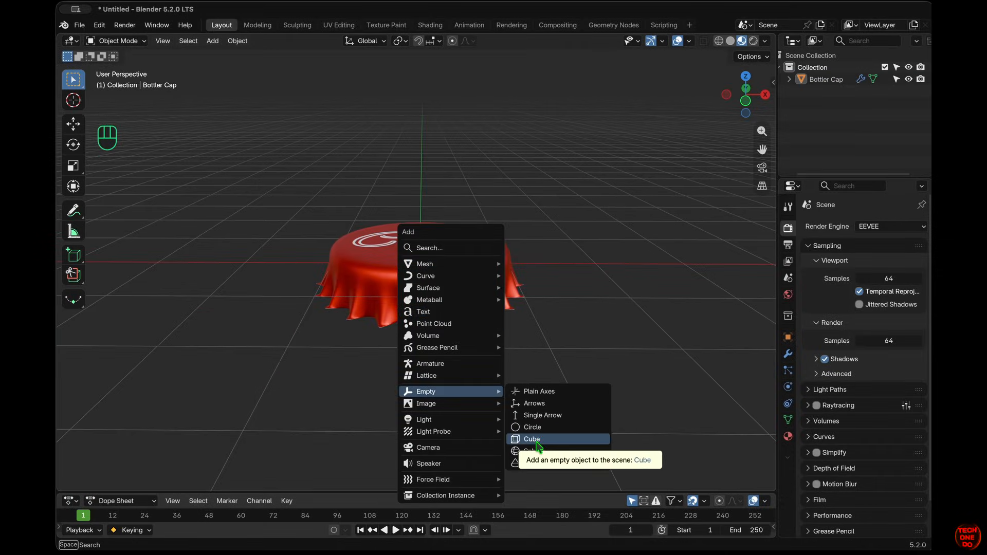
left_click(537, 439)
scroll(541, 405, "down", 10)
scroll(540, 404, "up", 8)
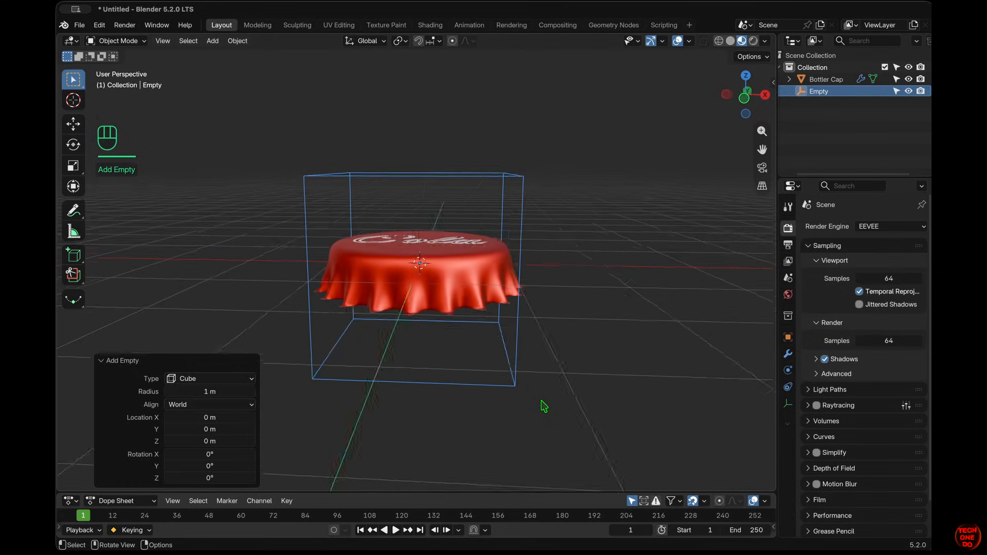
left_click(521, 352)
- Parent the bottle cap to the cube empty with the Object option
left_click(460, 276)
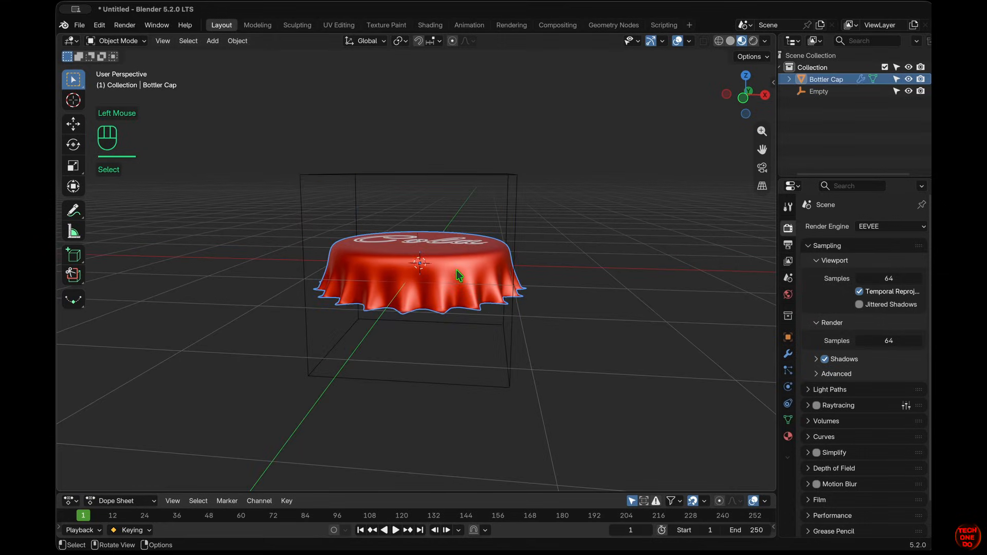
left_click(520, 219, "shift")
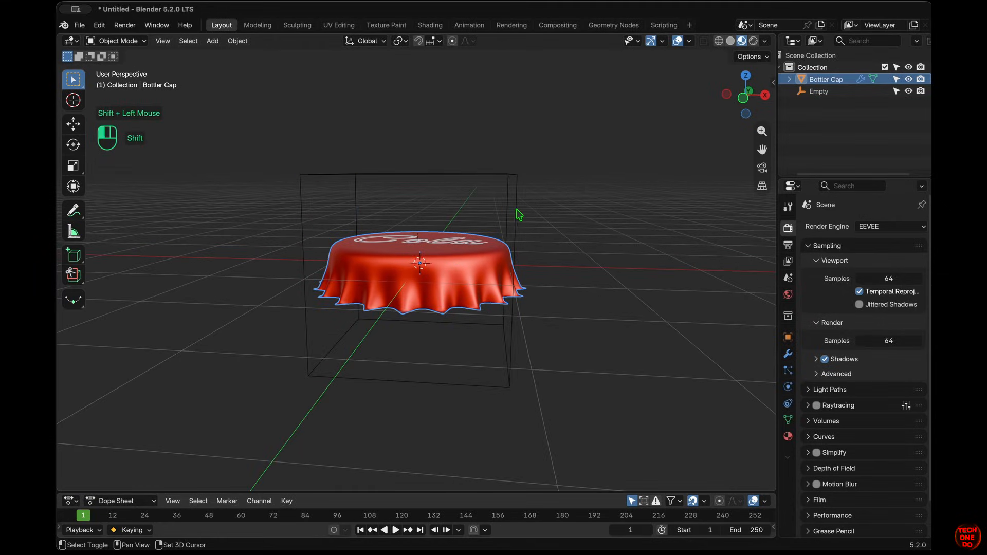
key("ctrl+p")
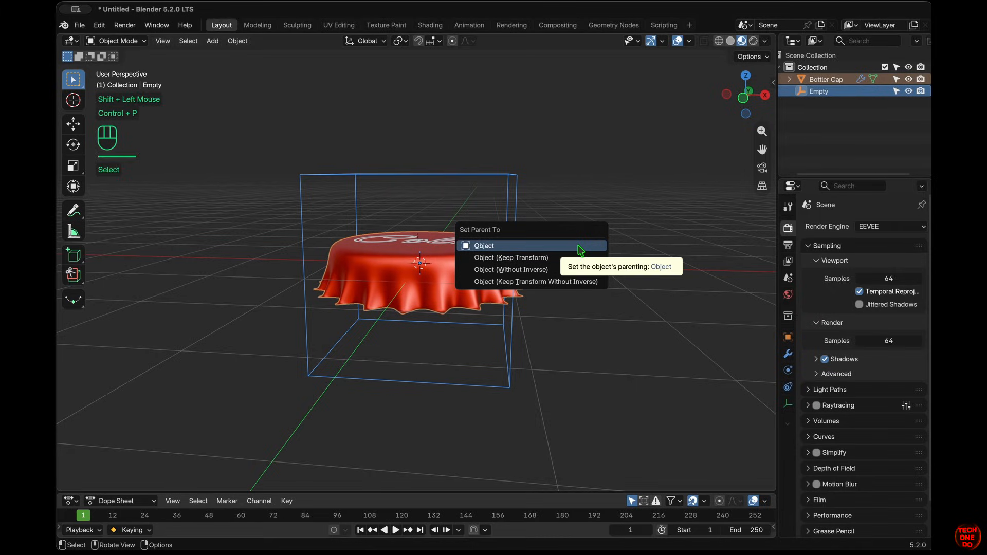
left_click(581, 251)
- Add a Transformation constraint to the bottle cap with the Empty as its target
left_click(470, 275)
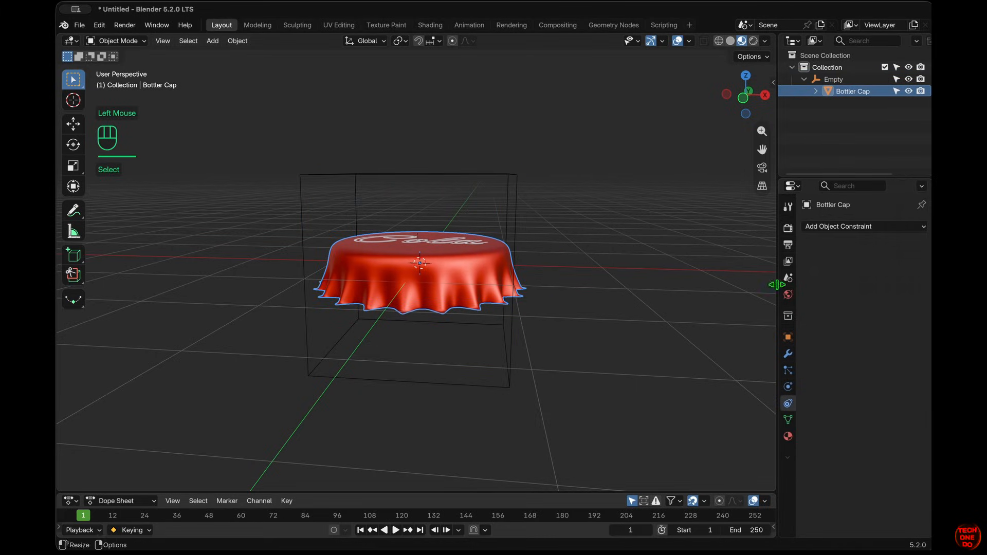
left_click(904, 226)
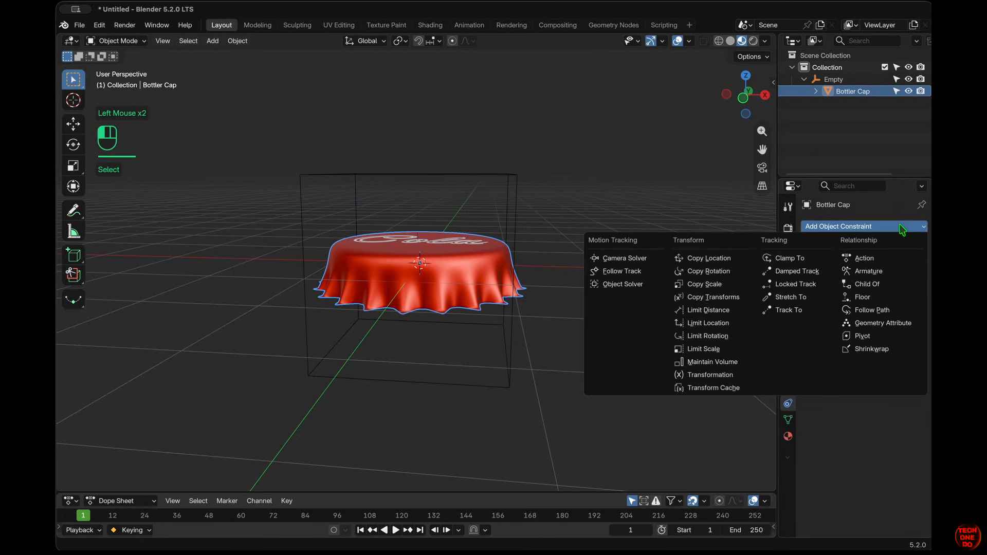
left_click(720, 377)
mouse_move(759, 257)
middle_mouse_down()
mouse_move(732, 255)
mouse_move(741, 252)
middle_mouse_up()
left_click(904, 263)
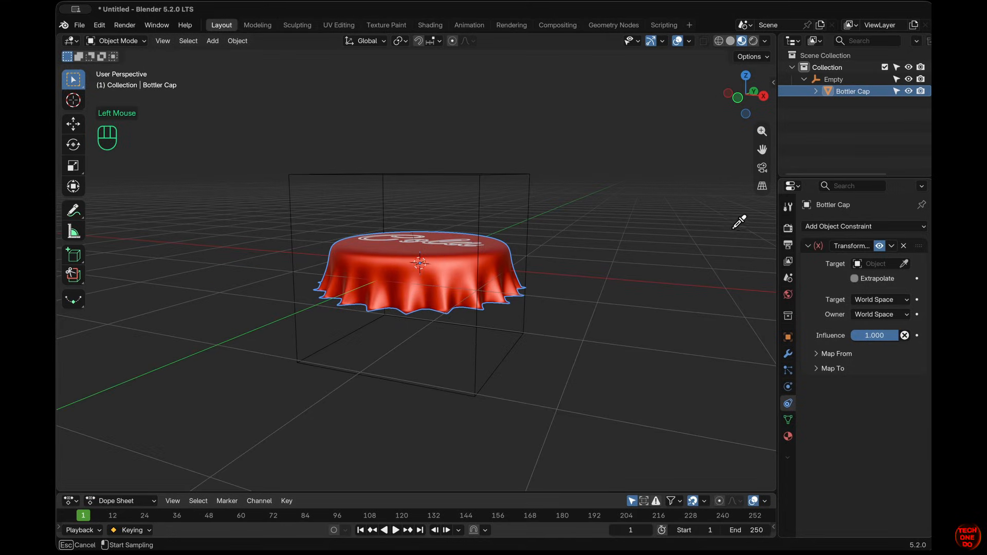
left_click(901, 267)
left_click(877, 264)
left_click(833, 297)
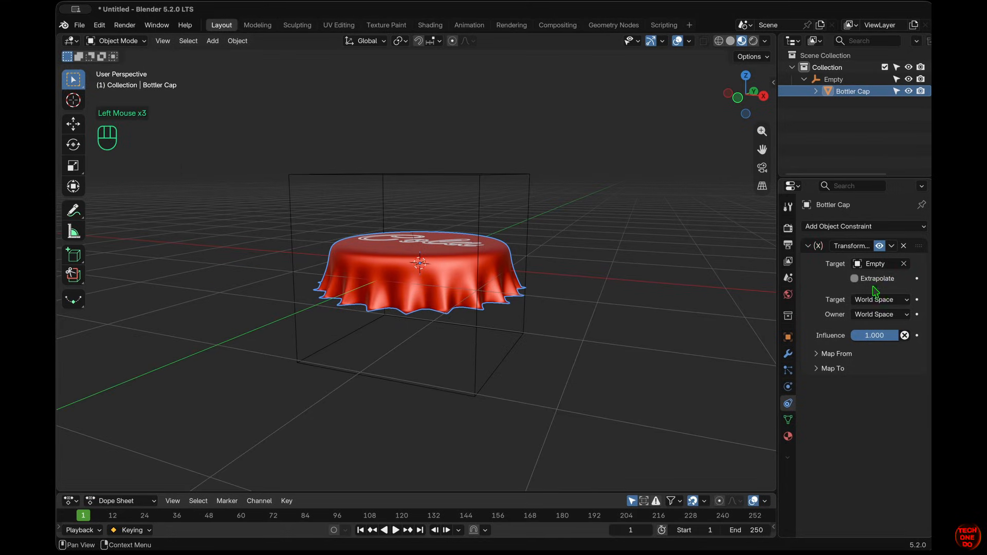
- Enable Extrapolate on the constraint and set the Map From location's Z Max to 1 m
left_click(855, 278)
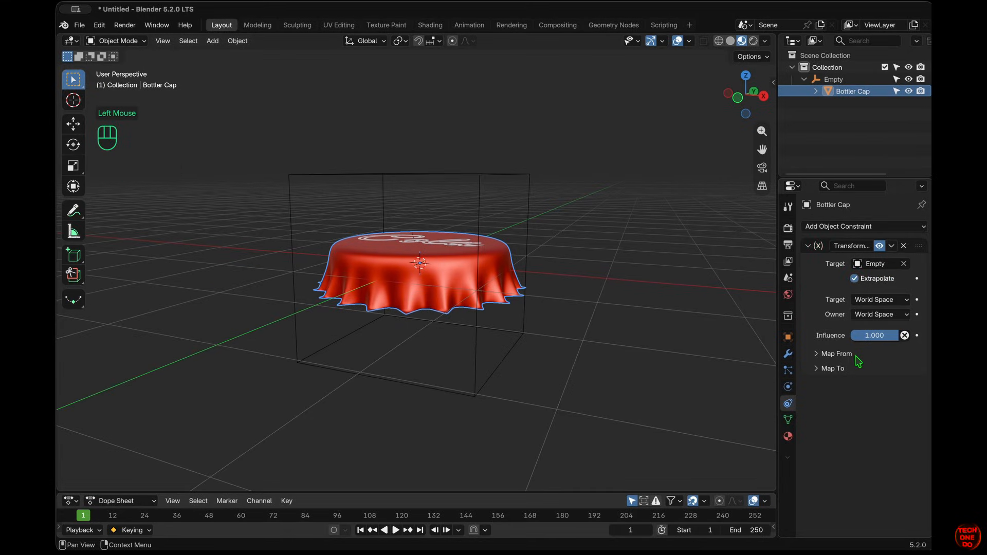
left_click(821, 355)
left_click(826, 470)
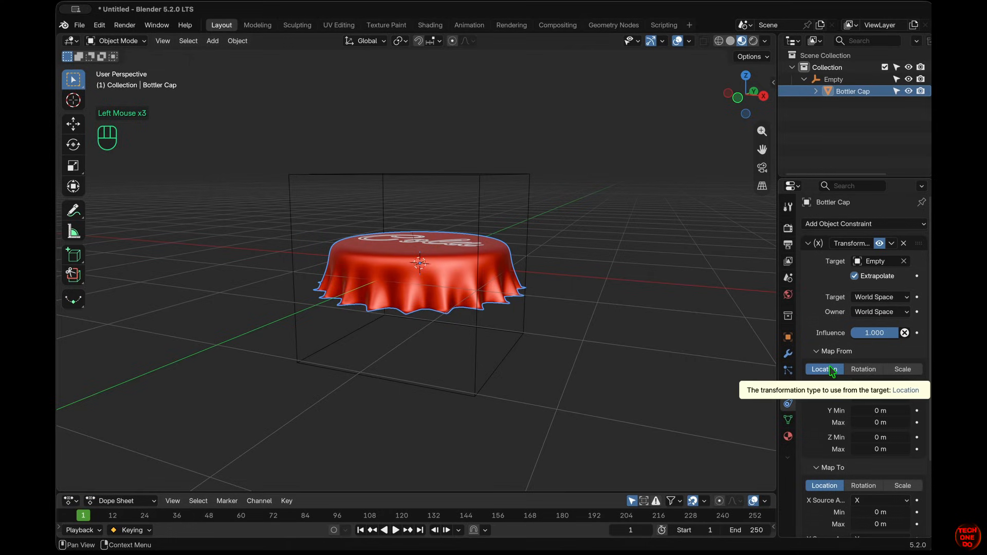
left_click(881, 448)
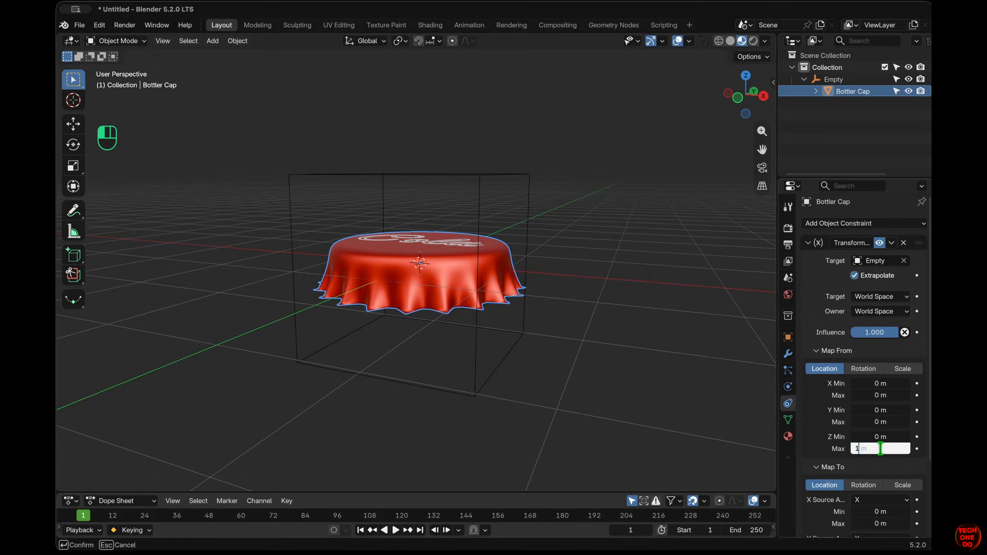
type("1")
key("Return")
scroll(908, 447, "down", 5)
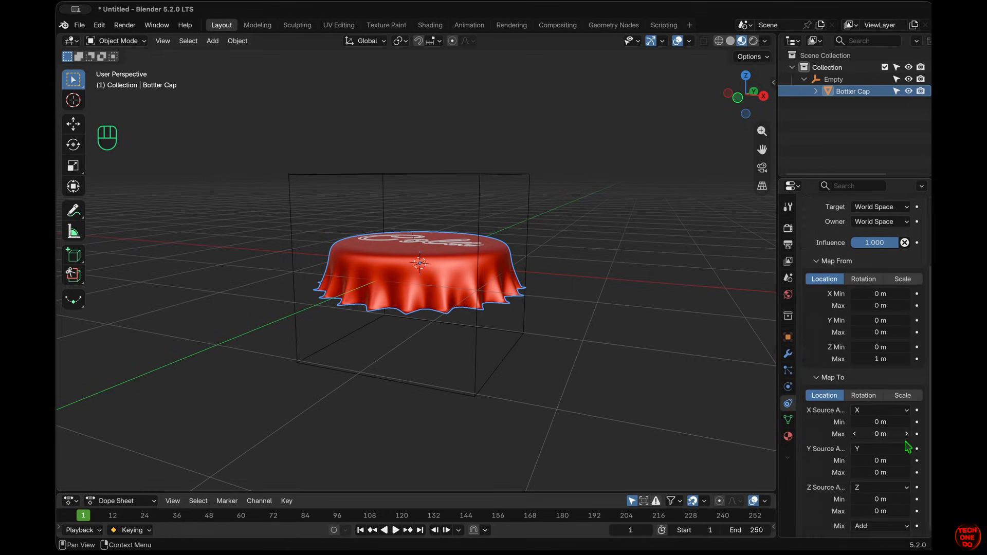
- Map the constraint to Rotation, with Z as the X source axis and an X Max of 360°
left_click(870, 397)
left_click(873, 424)
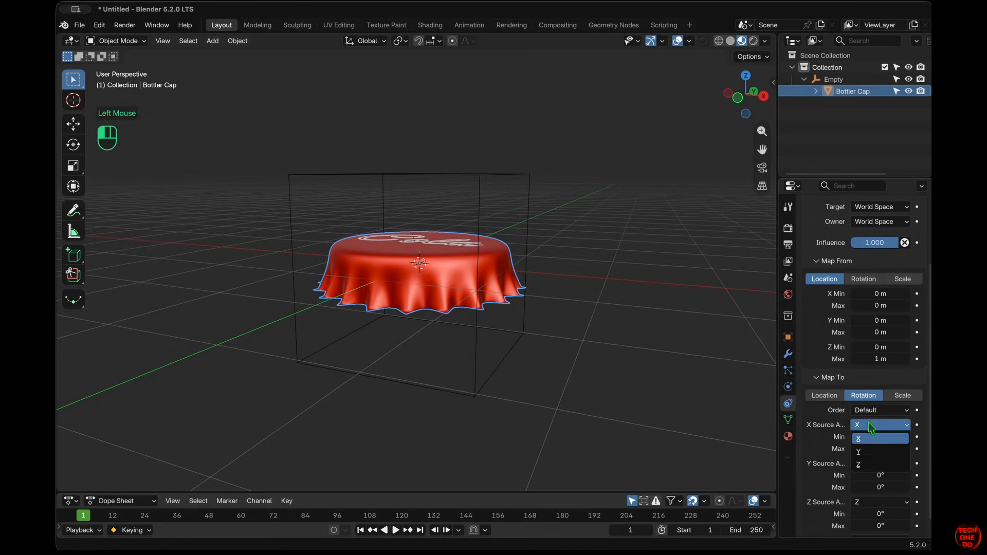
left_click(869, 465)
double_click(876, 449)
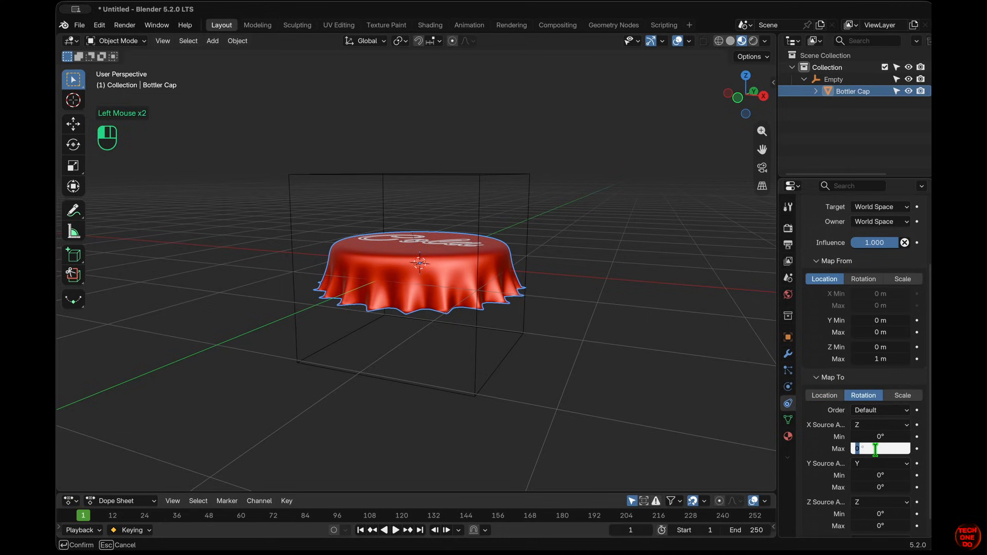
type("360")
key("Return")
- Move the cube empty up about 1.02 m along Z to test the cap's constrained rotation
left_click(525, 333)
key("g")
key("z")
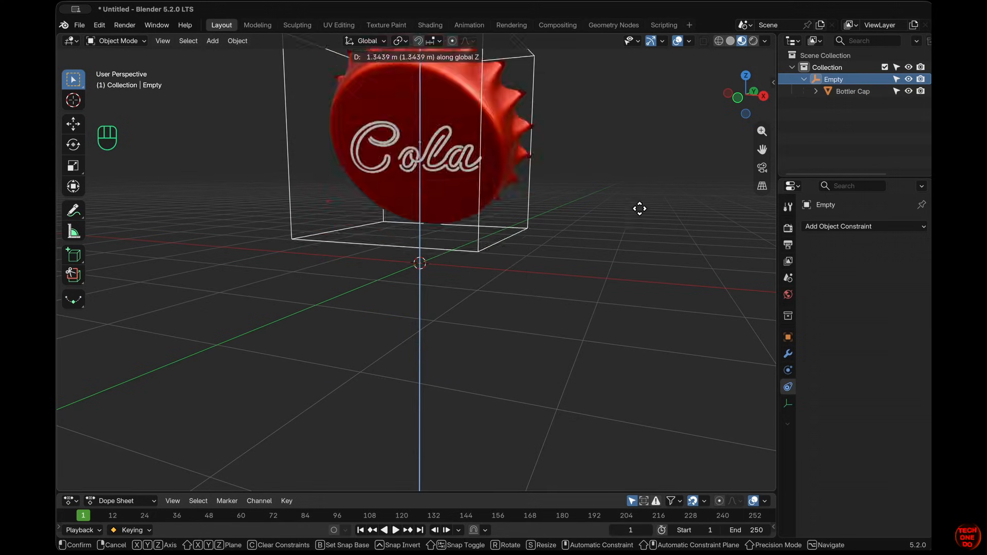
left_click(646, 238)
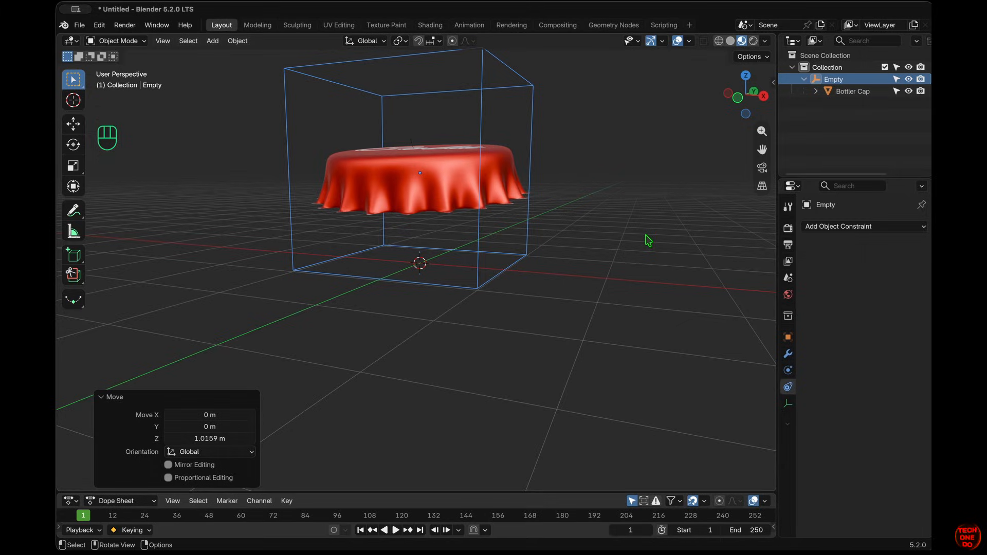
- Clear the Empty's location so the cap returns to the world origin, seen from the front
key("KP_1")
key("alt+g")
key("g")
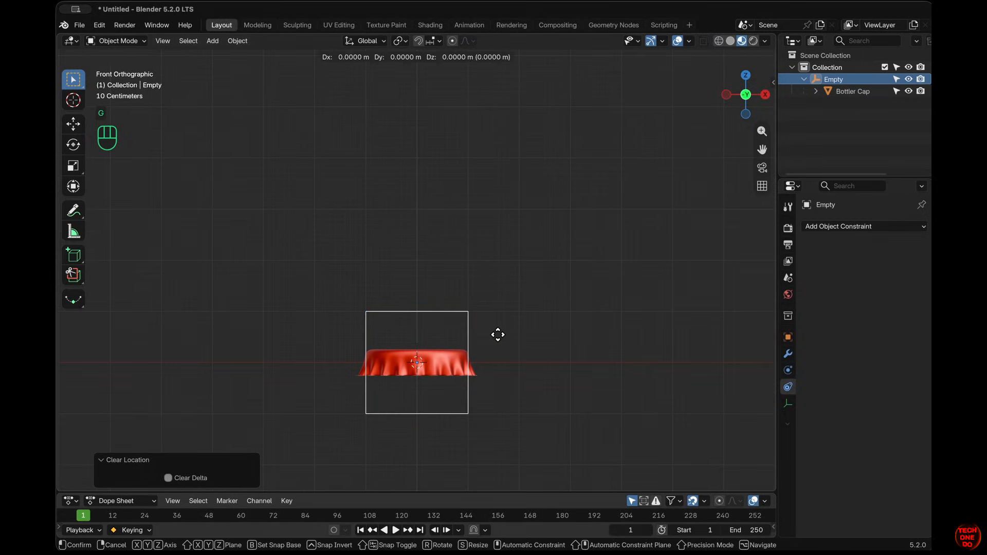
left_click(511, 336)
- Enlarge the timeline area and keyframe the Empty's location at frame 1
left_click_drag(477, 494, 480, 404)
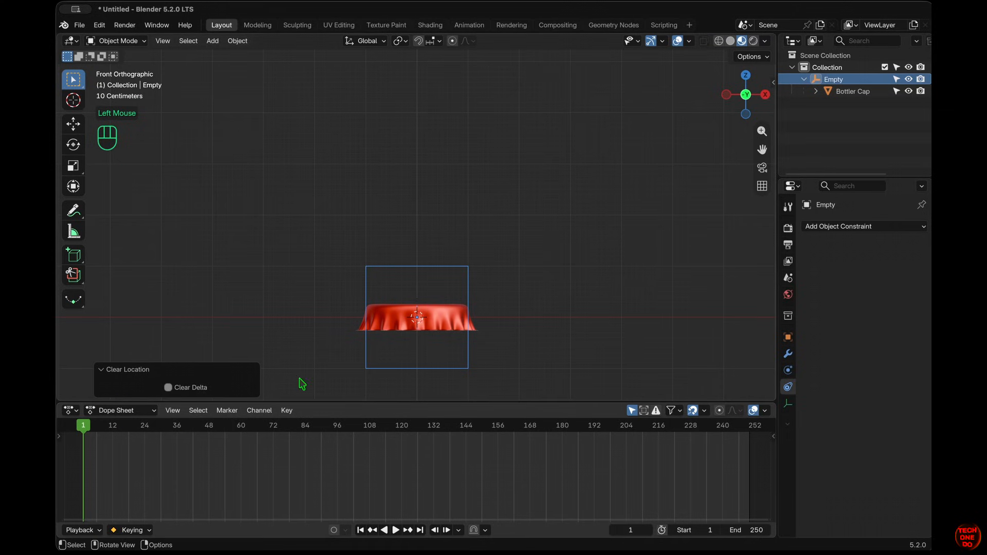
key("KP_1")
key("n")
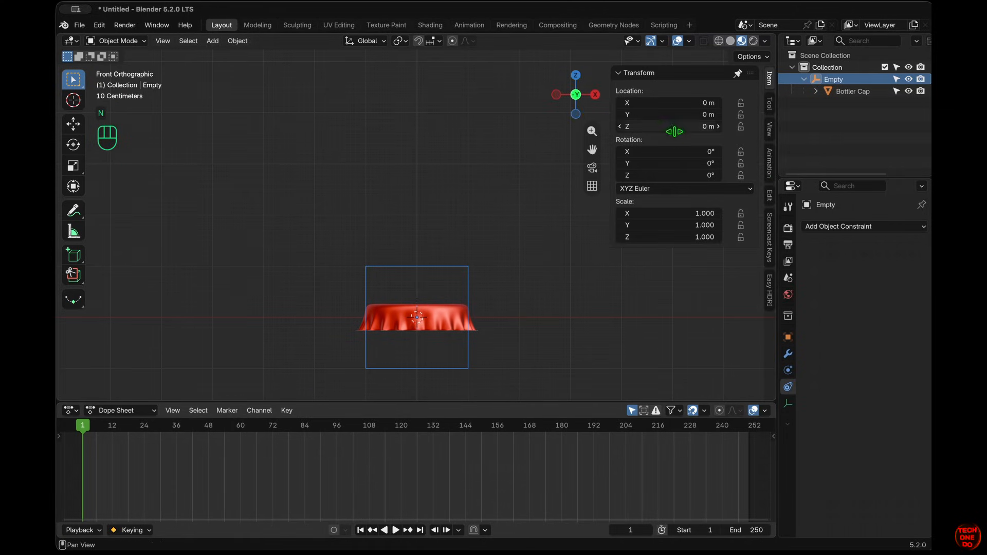
key("i")
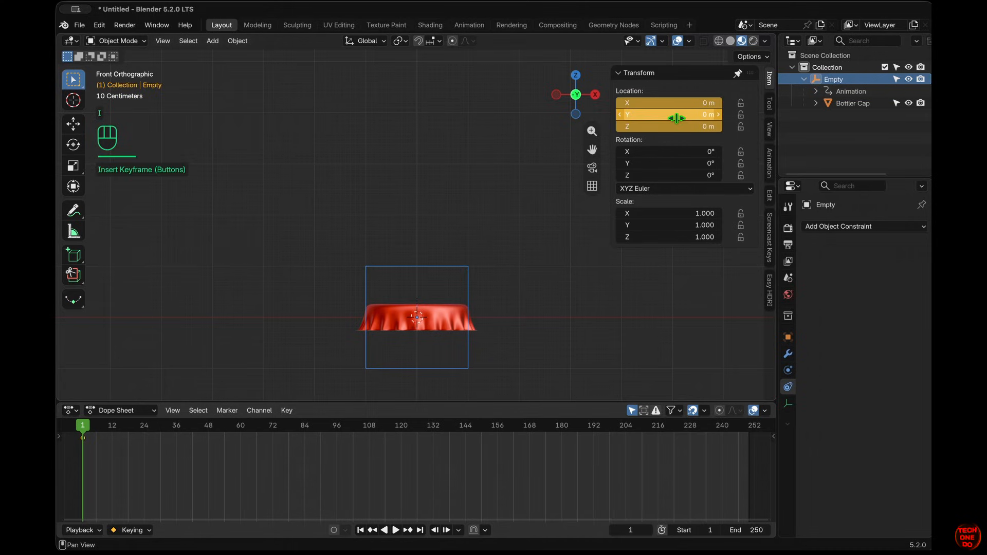
- At frame 48, set the Empty's Z location to 4 m and keyframe its location
left_click_drag(85, 435, 164, 439)
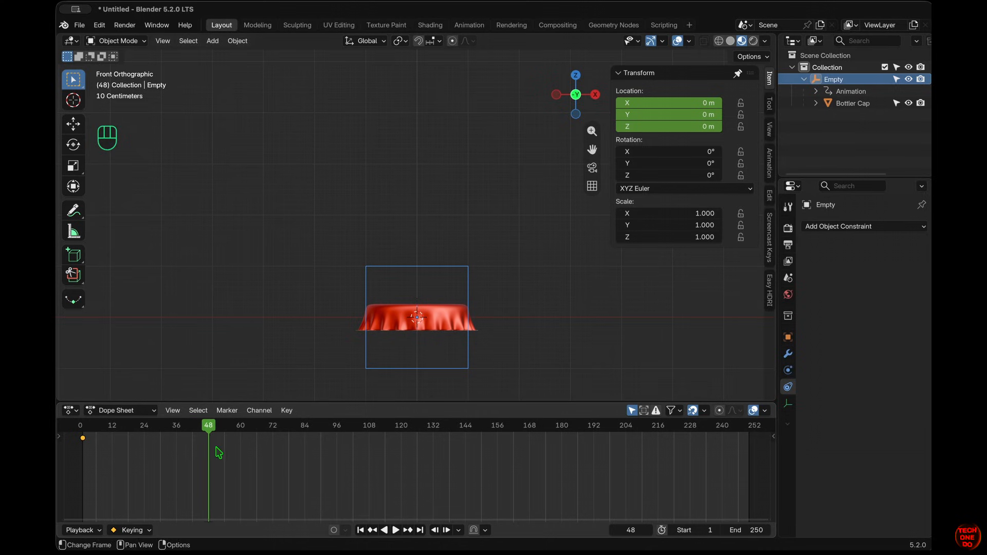
middle_click_drag(463, 309, 483, 321)
left_click(696, 127)
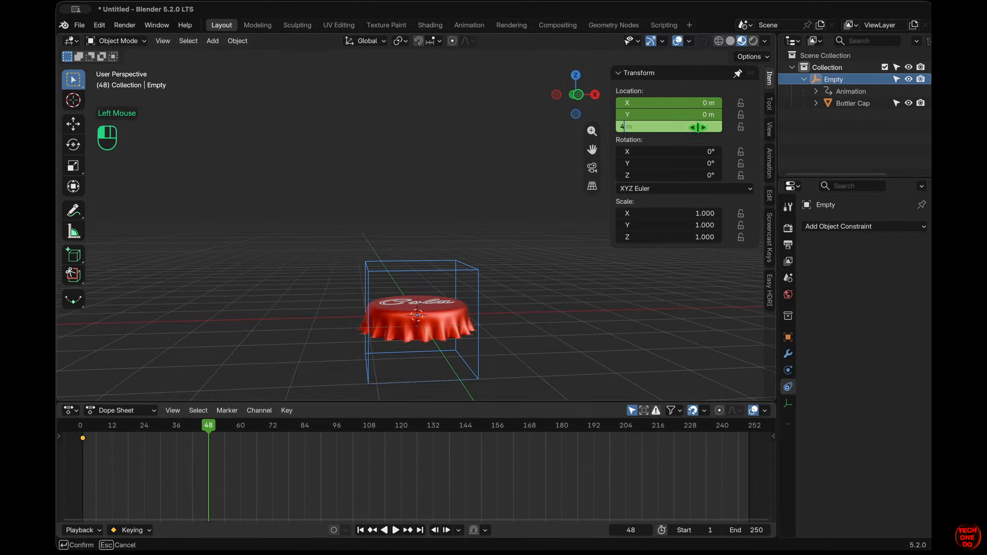
key("Return")
key("i")
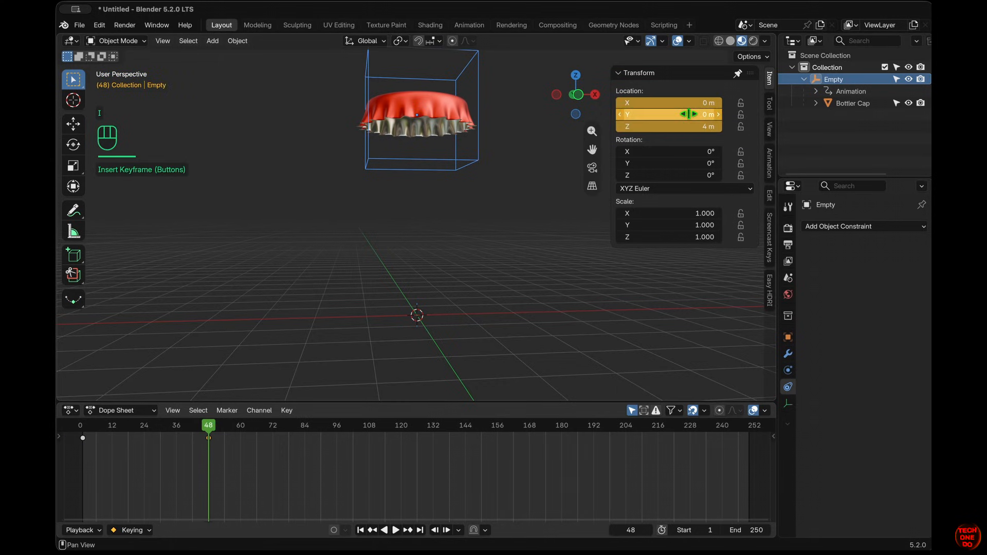
- Play the animation from the first frame to check the cap's flip, and stop playback
middle_click_drag(690, 111, 529, 242)
left_click(361, 530)
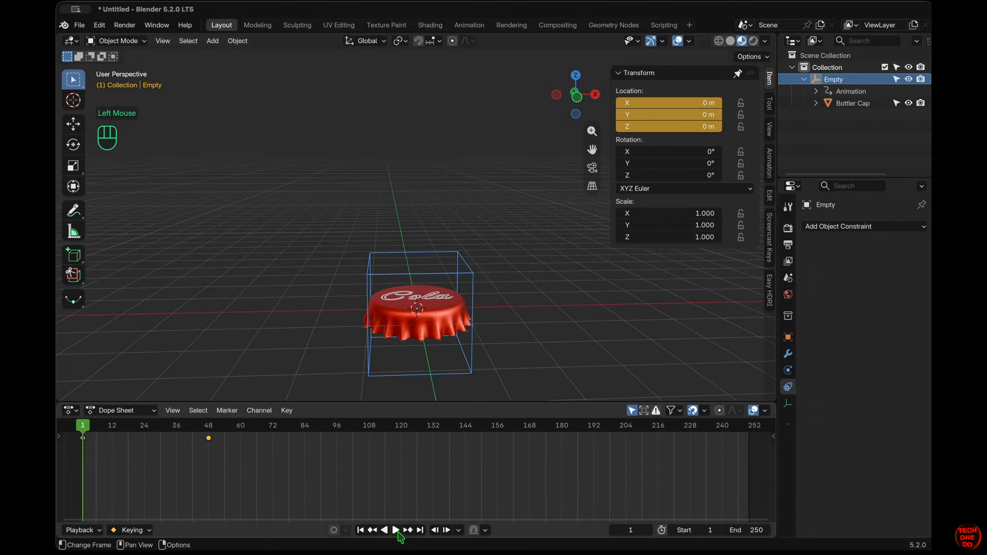
left_click(395, 530)
left_click(397, 533)
- At frame 48, raise the Empty's Z location to 4.25 m and update the location keyframe
left_click_drag(221, 426, 209, 426)
left_click_drag(705, 127, 743, 127)
left_click(705, 126)
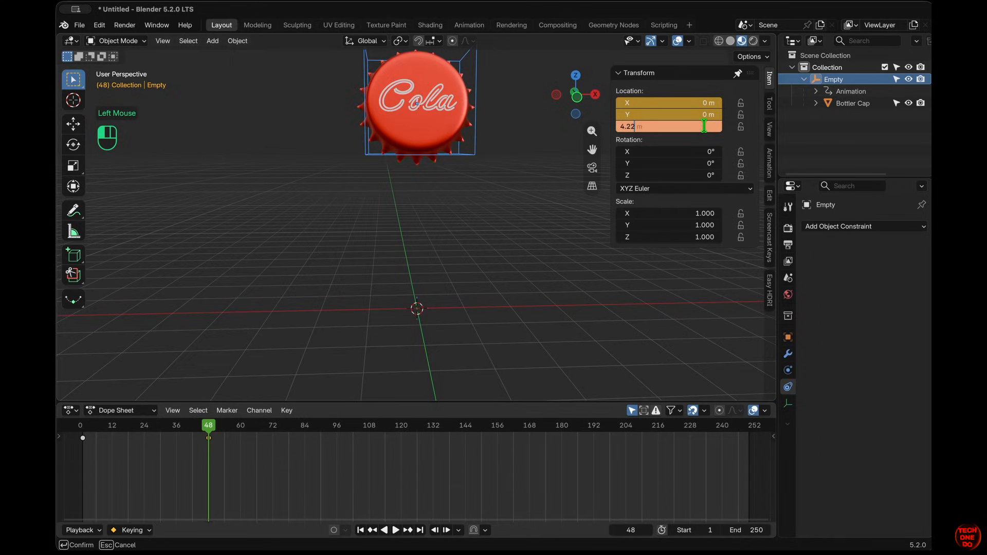
key("Return")
key("i")
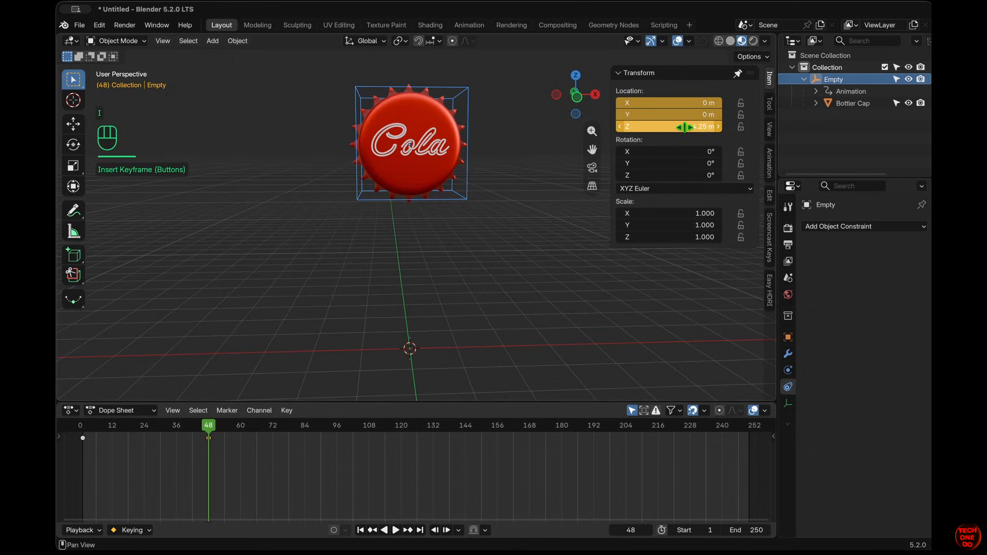
- Return to the start of the timeline and set the animation's end frame to 48
left_click_drag(211, 432, 80, 428)
double_click(748, 530)
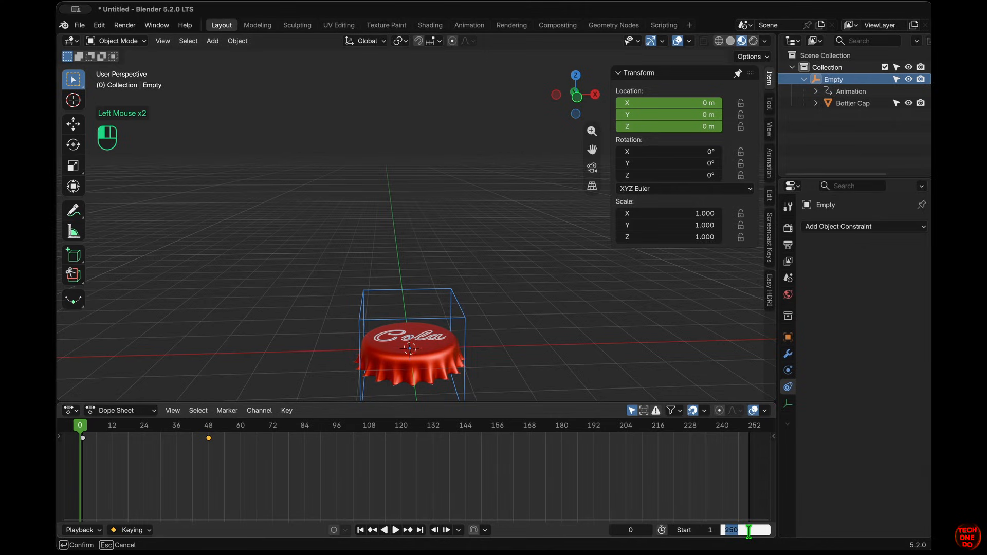
type("48")
key("Return")
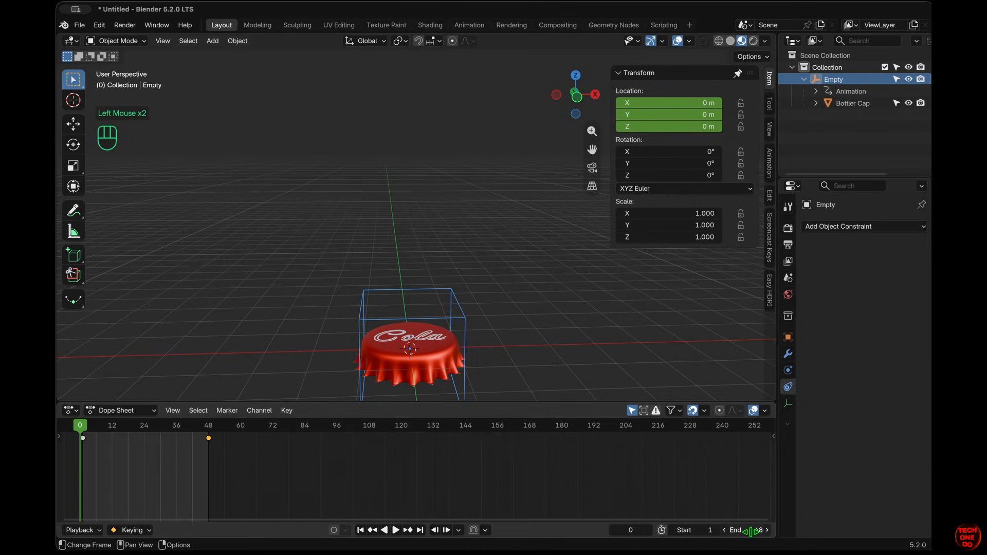
- Play the flip animation from frame 1 and watch it from the front with the Empty and viewport overlays hidden
left_click(361, 530)
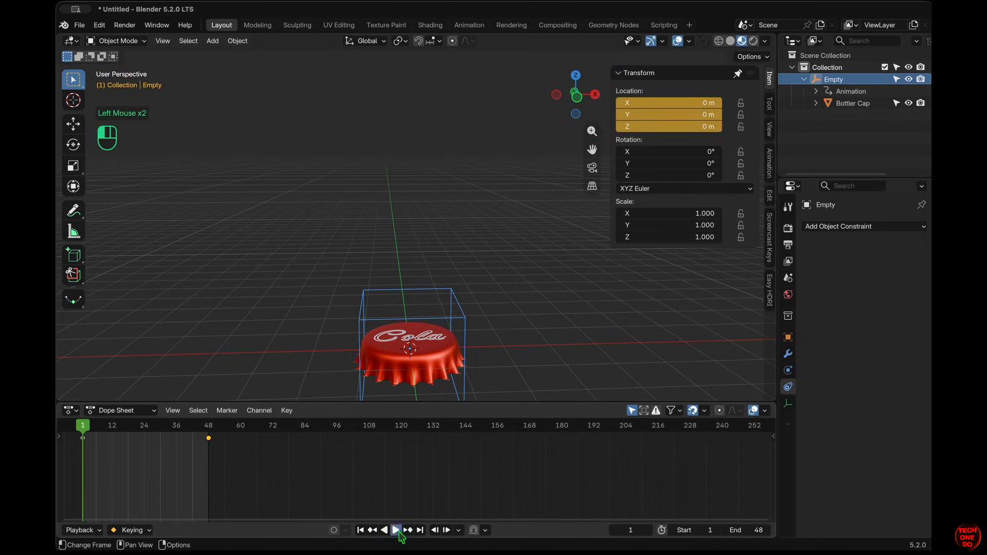
left_click(396, 530)
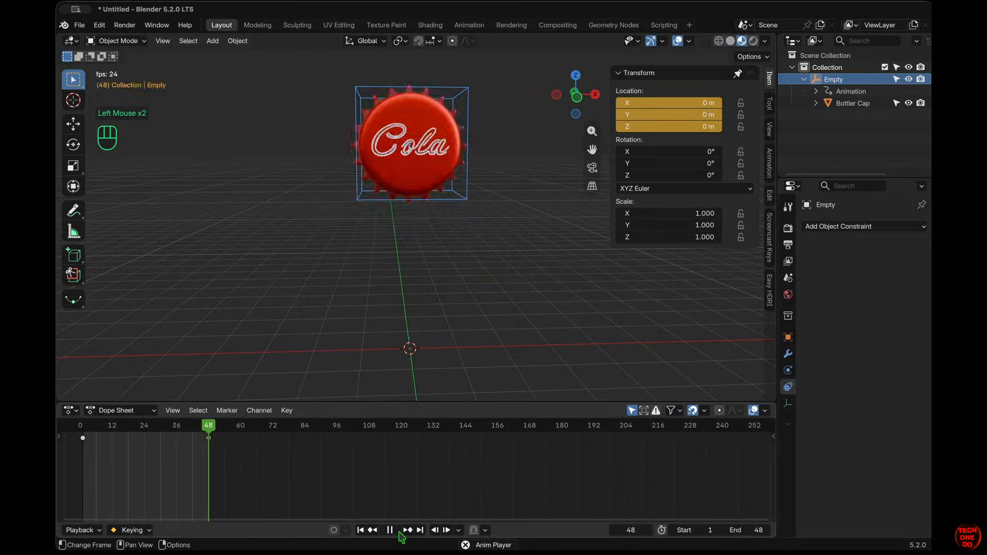
key("KP_1")
left_click(388, 531)
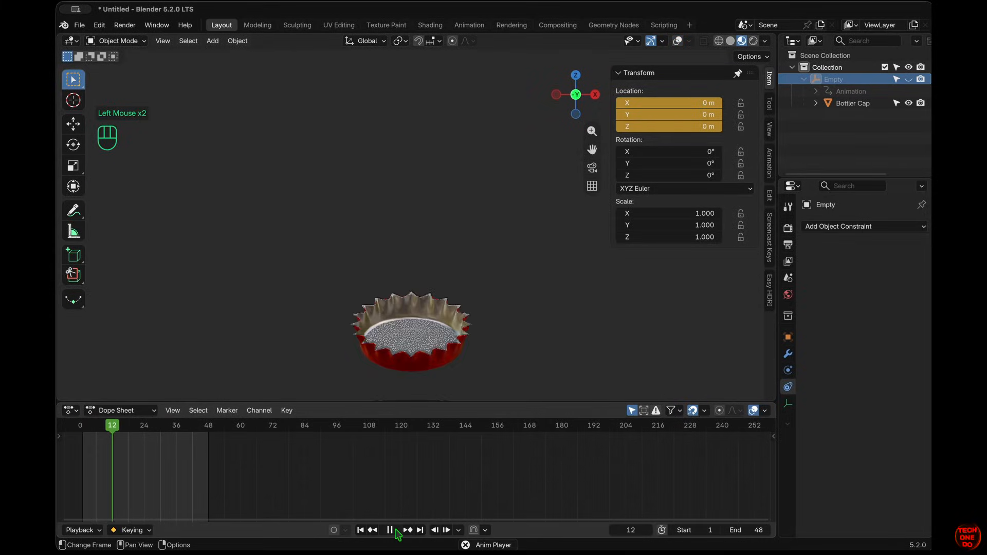